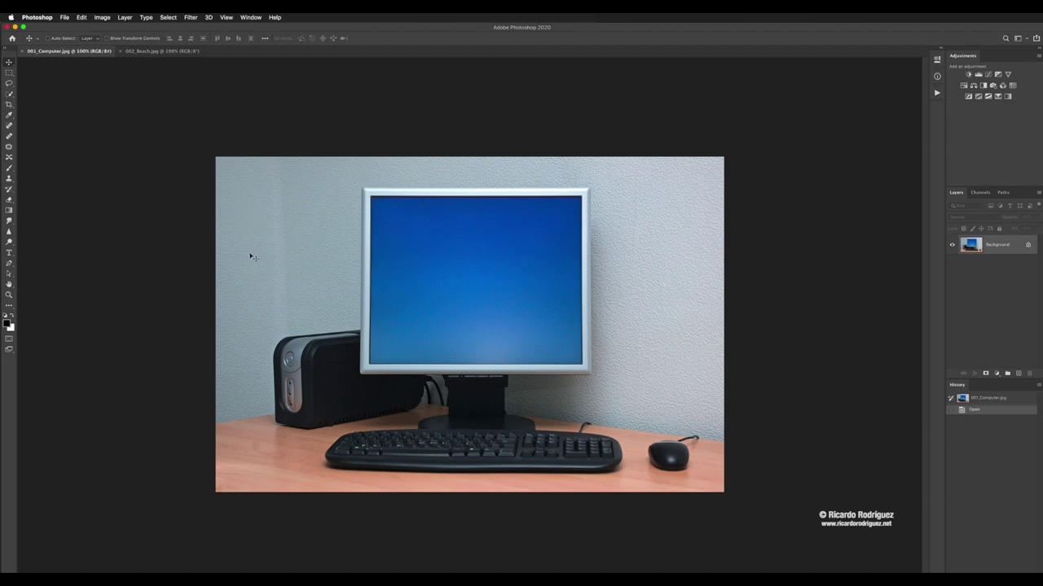
Step: Duplicate the Background layer of the computer image onto a new layer
left_click(1003, 194)
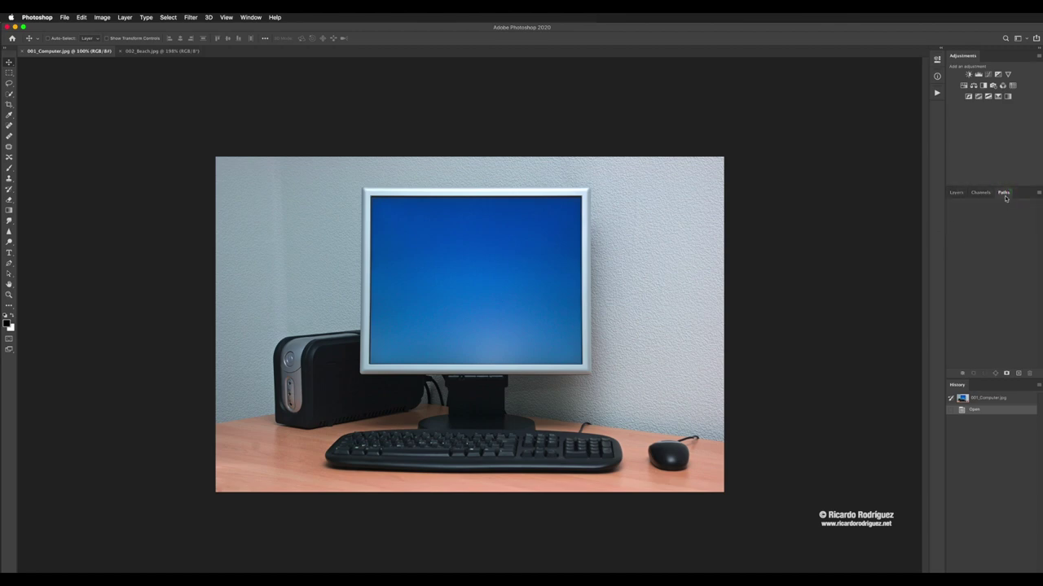
left_click(955, 192)
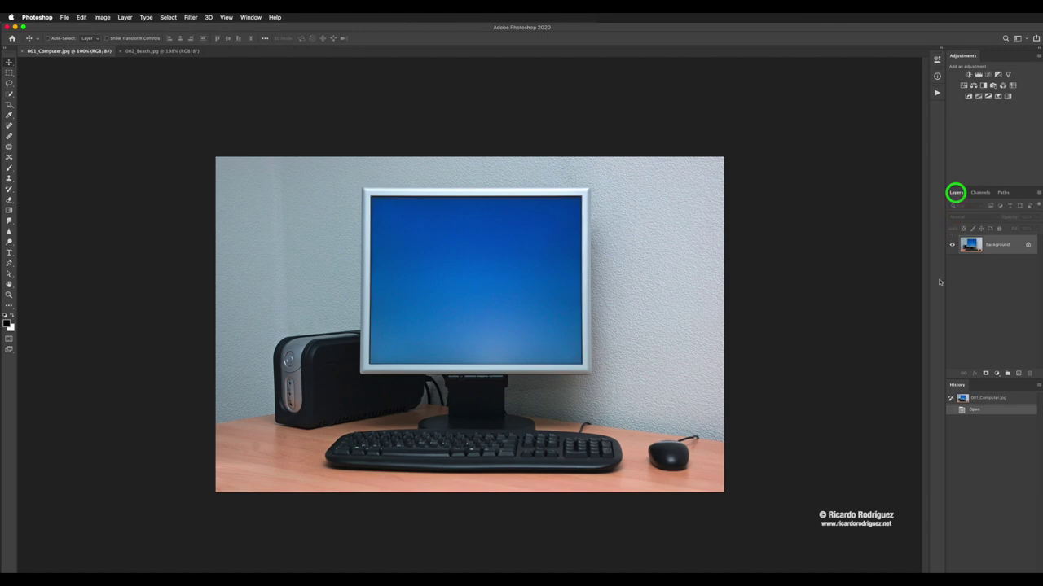
left_click(970, 244)
left_click(996, 244)
left_click(971, 245)
left_click(997, 247)
left_click(996, 247)
left_click(993, 247)
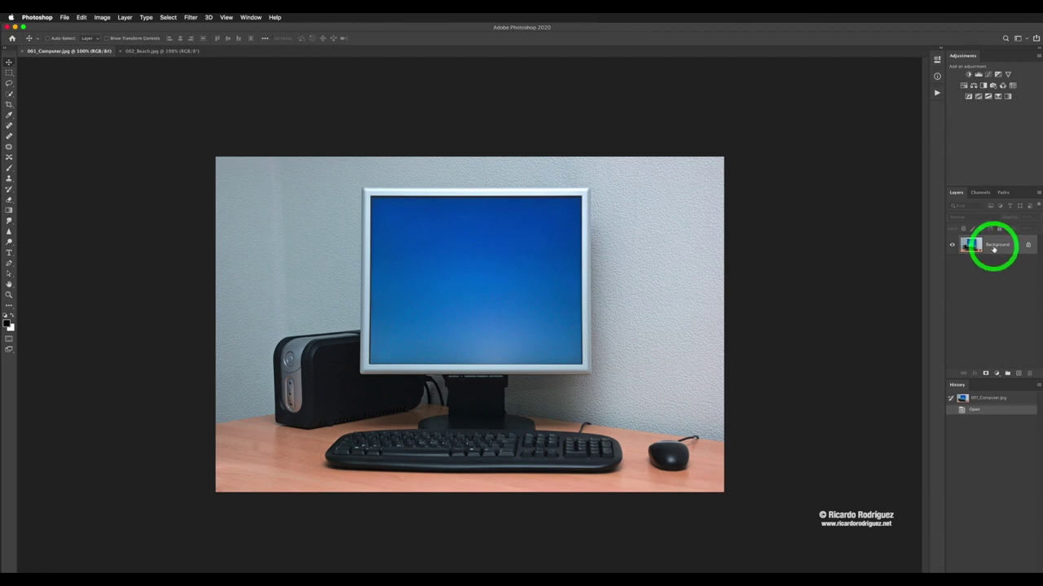
left_click(989, 245)
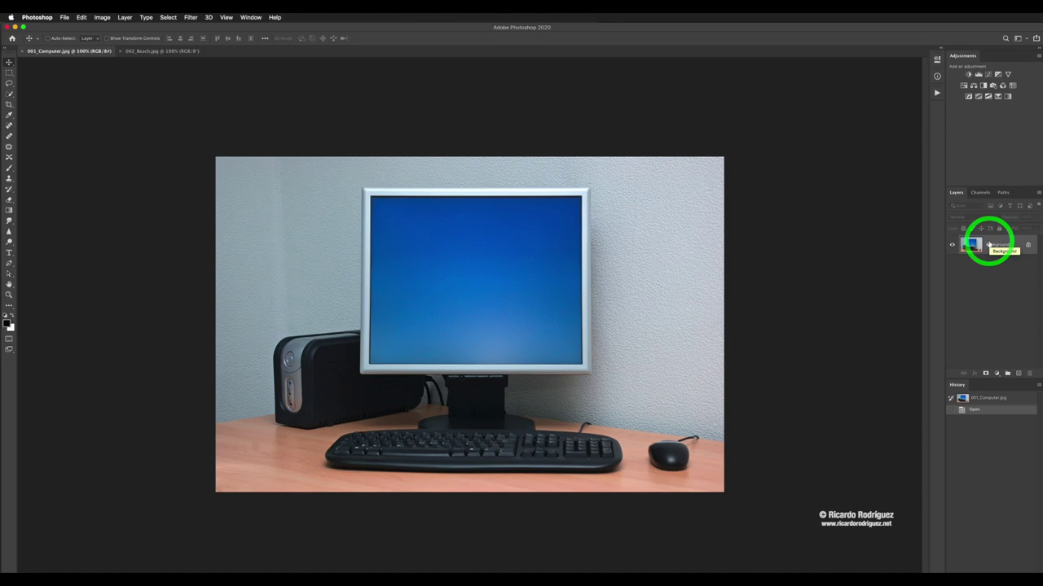
key("super+j")
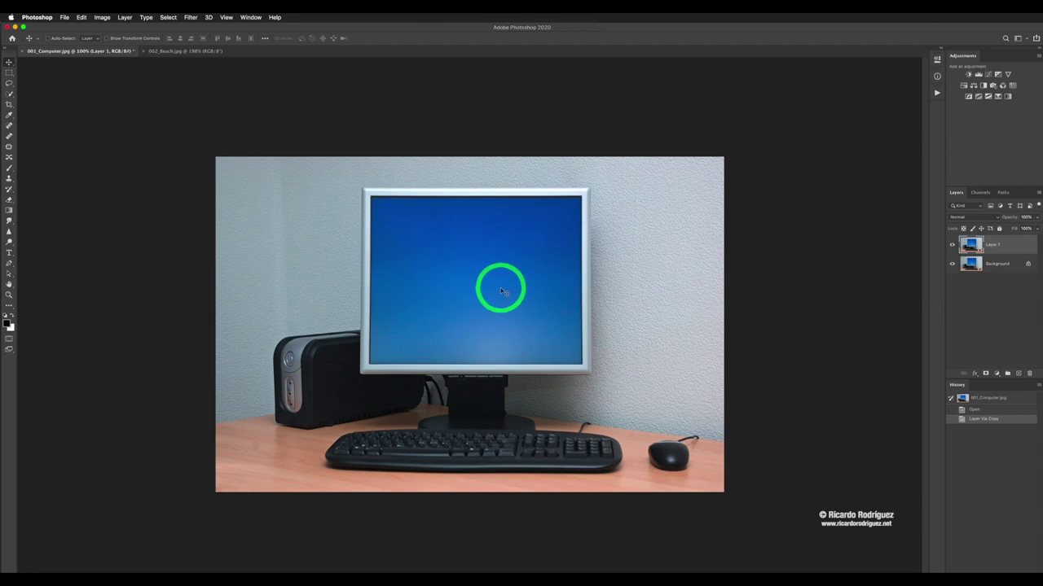
Step: Activate the Pen tool and detach the Paths panel so that it floats beside the image
key("p")
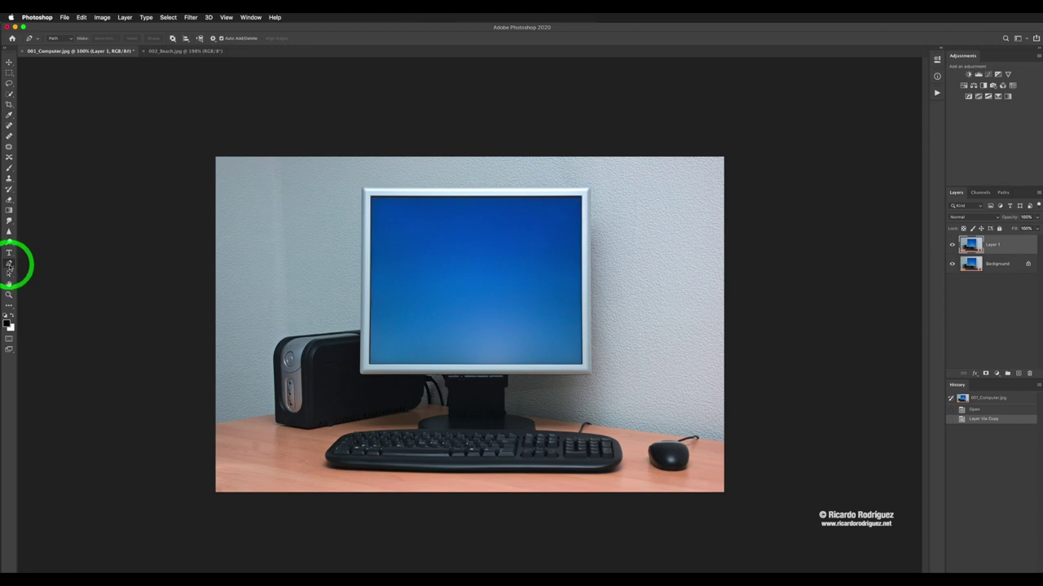
left_click(10, 264)
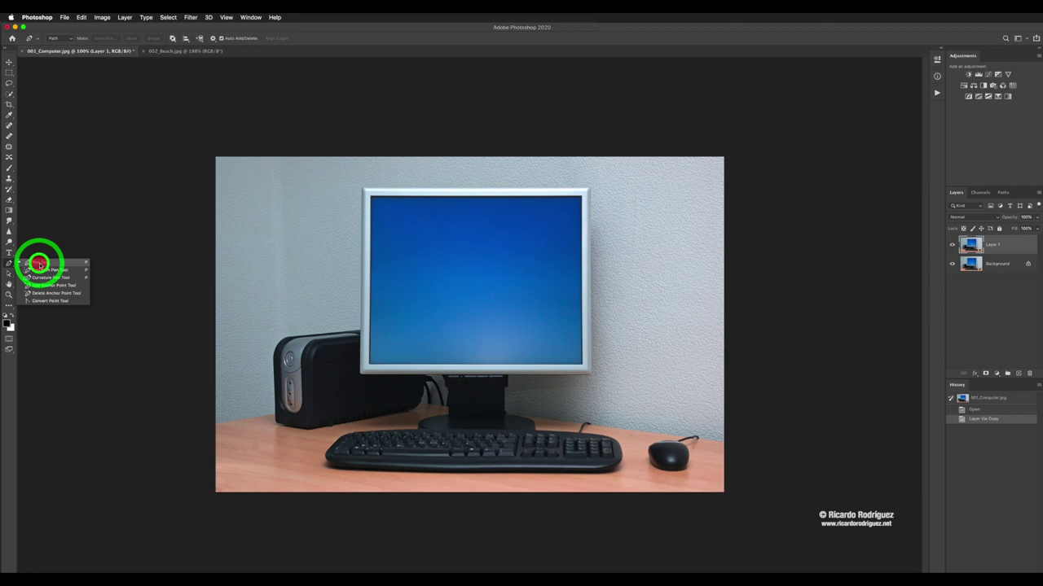
left_click(39, 266)
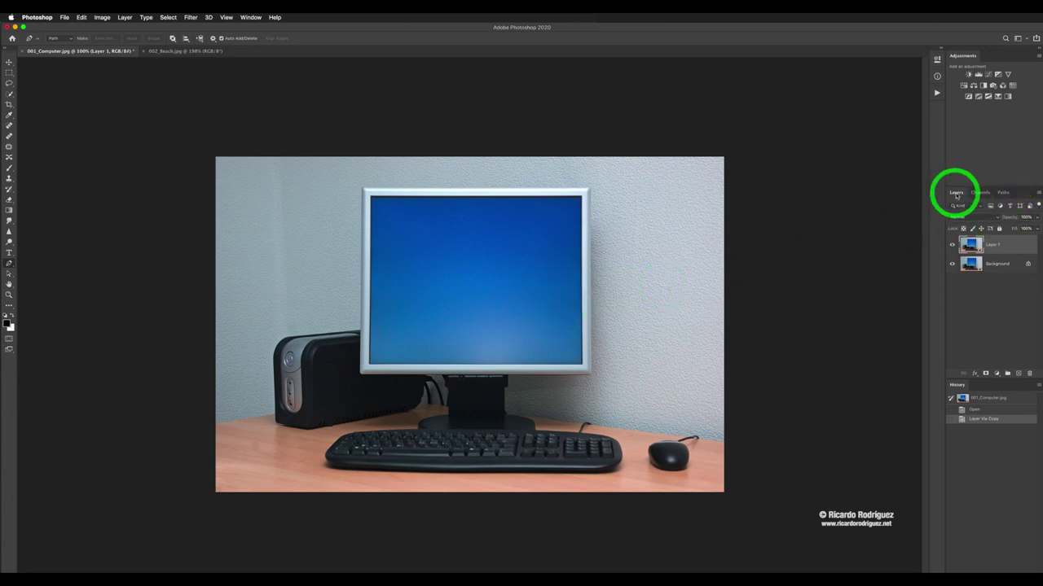
left_click(1002, 193)
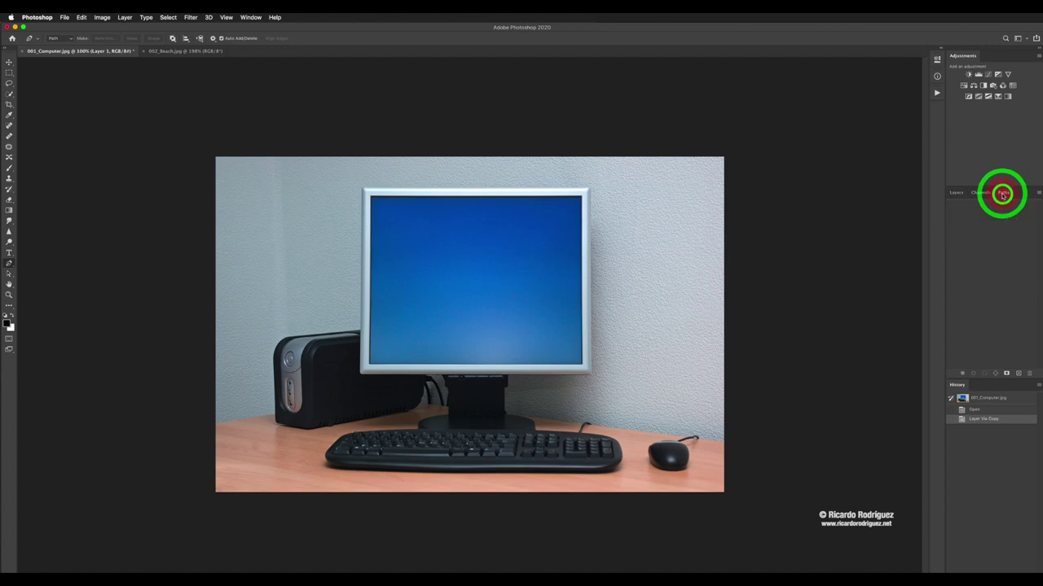
left_click_drag(1005, 191, 818, 152)
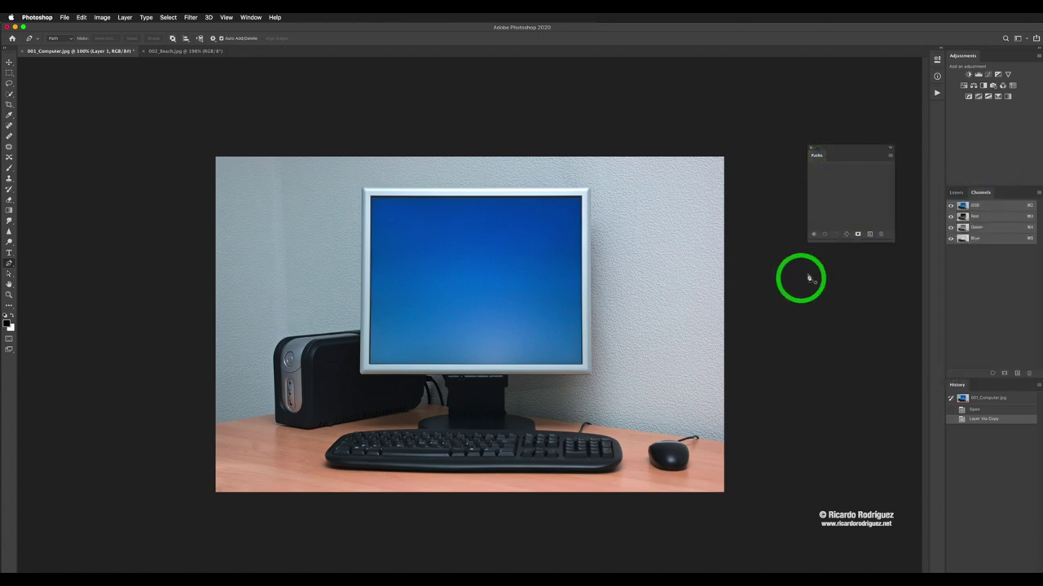
Step: Create a new path named "Screen"
left_click(890, 158)
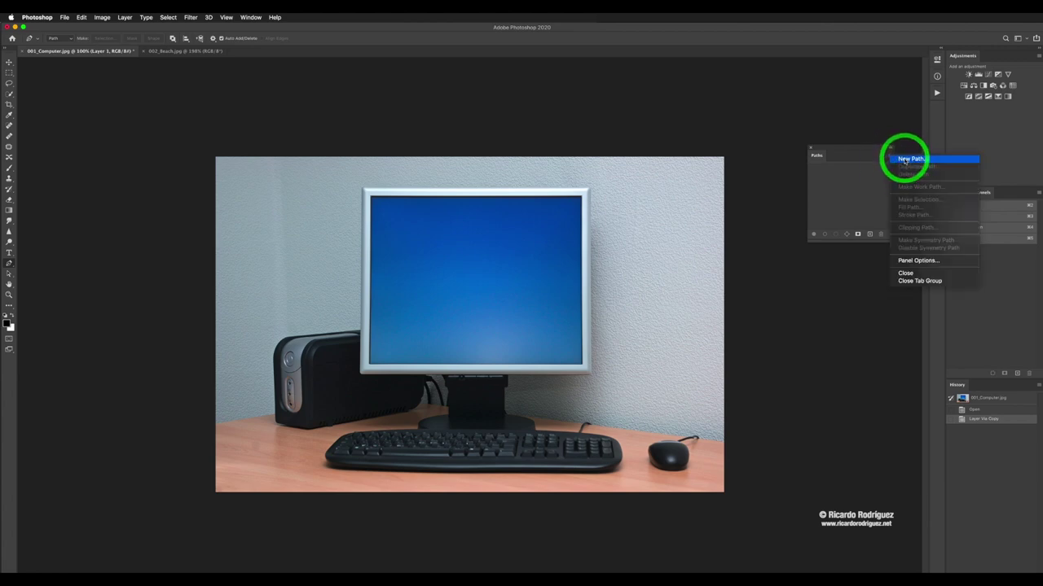
left_click(908, 159)
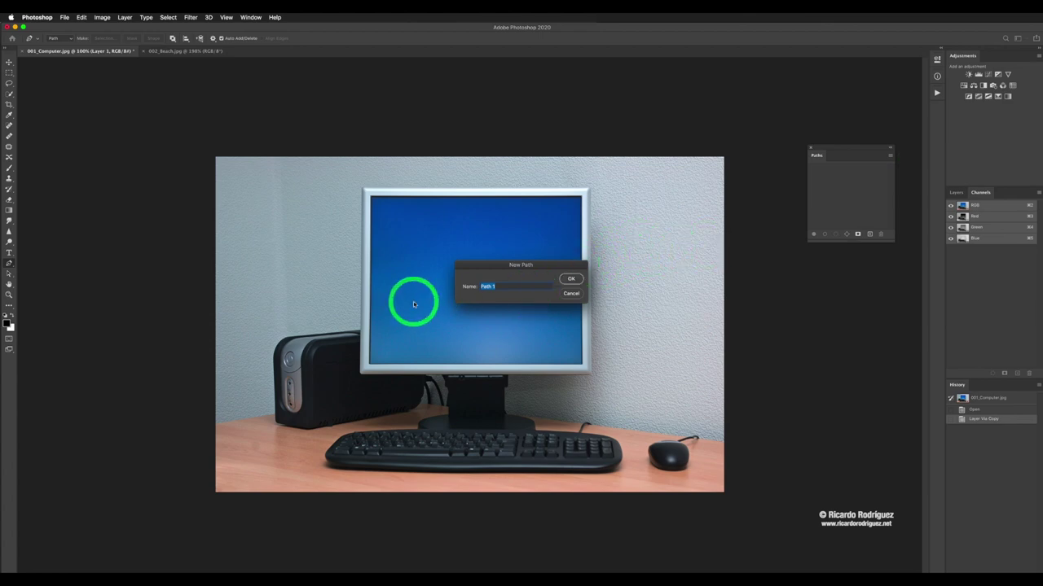
type("Sc")
key("Return")
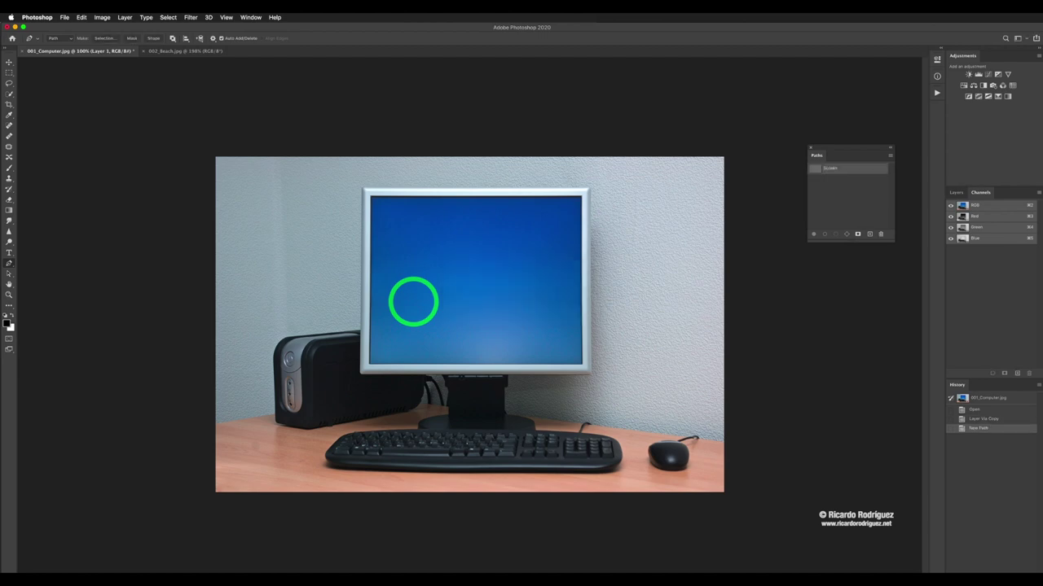
Step: Show the layer list with the Paths panel floating closer to the image, and undo the stray anchor point on the monitor's screen
left_click(413, 301)
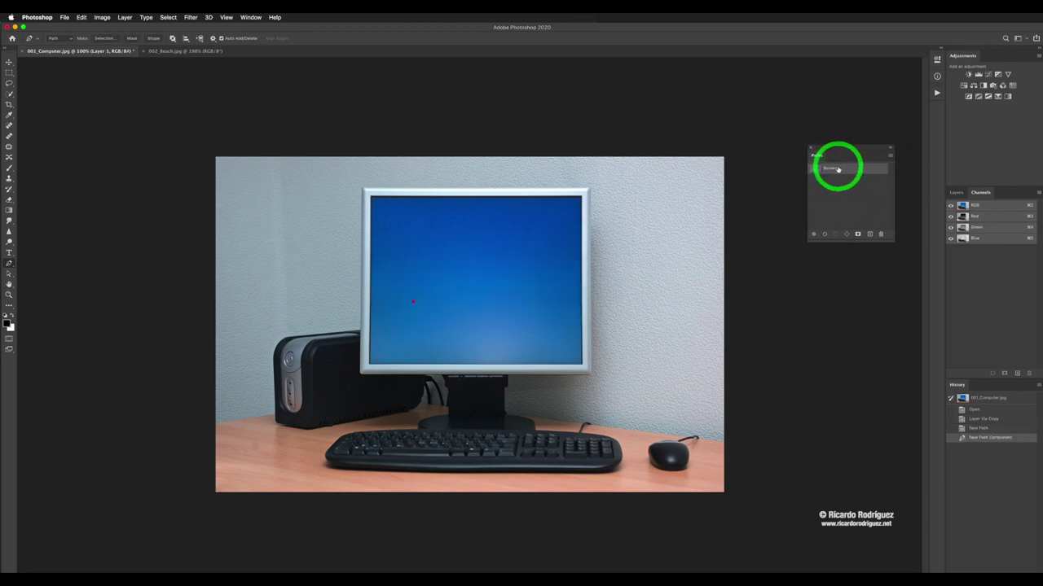
left_click(957, 193)
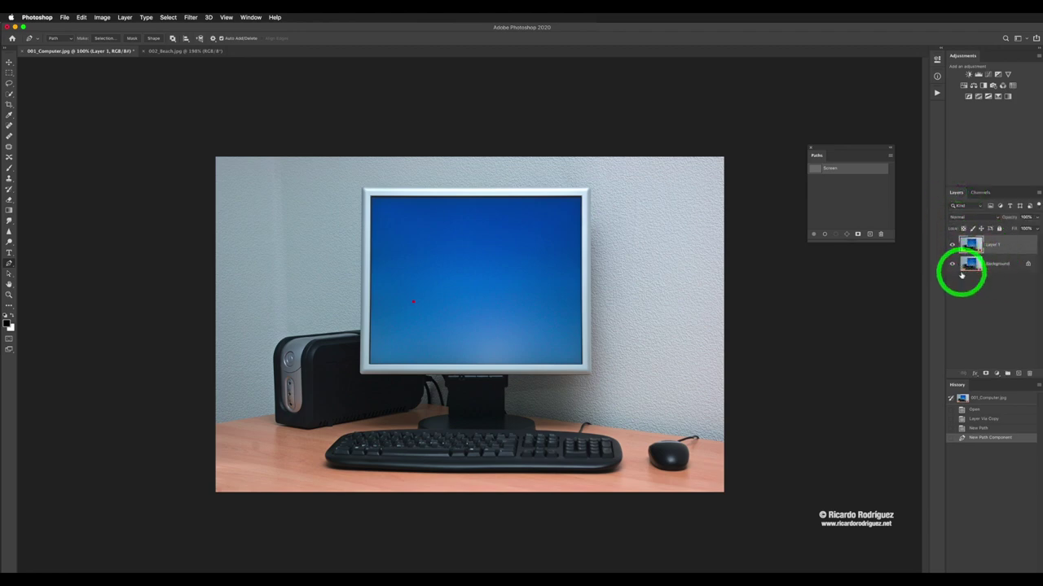
left_click_drag(843, 152, 793, 165)
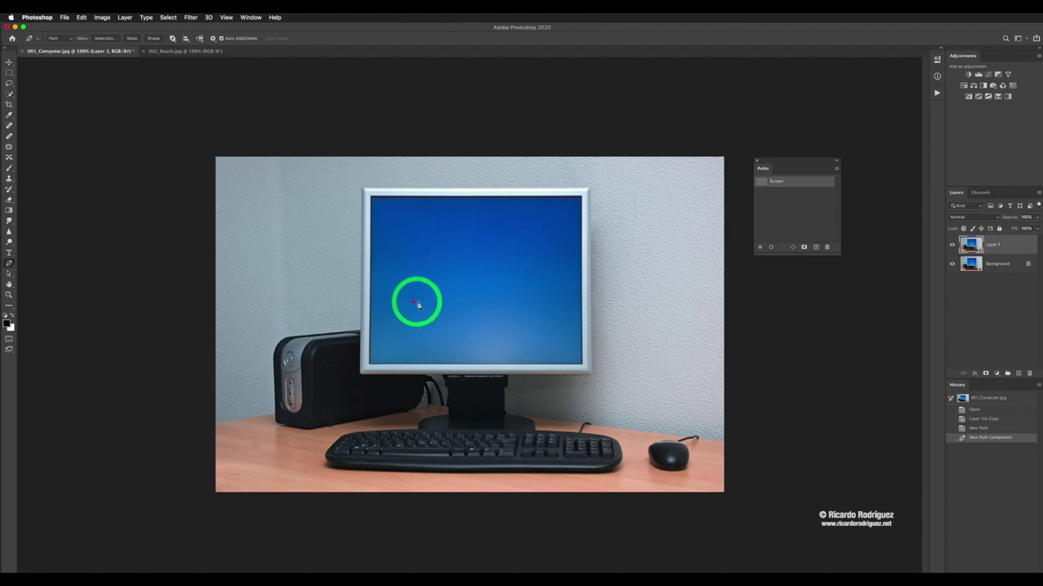
left_click(983, 430)
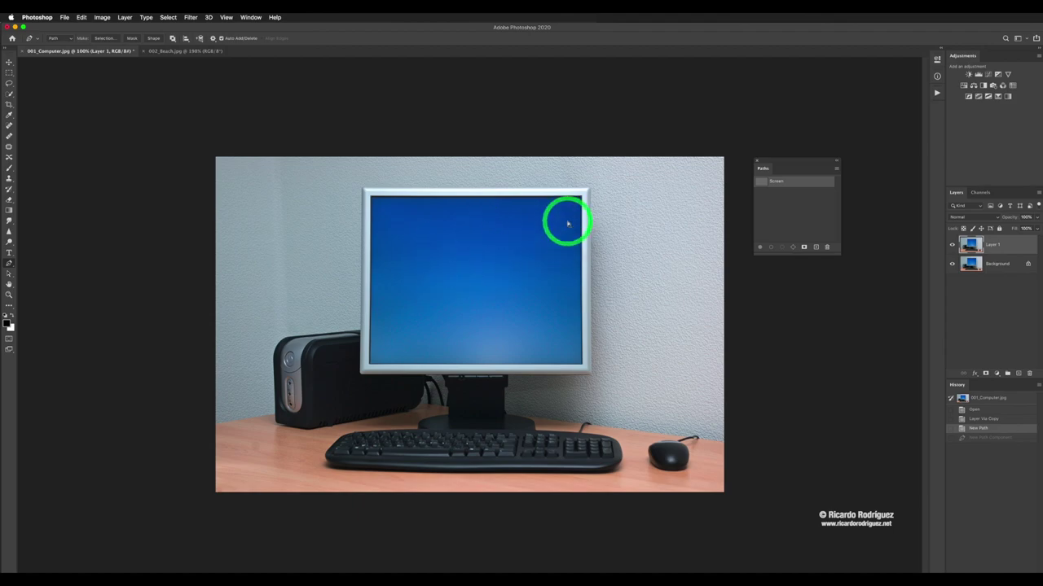
key("super+equal")
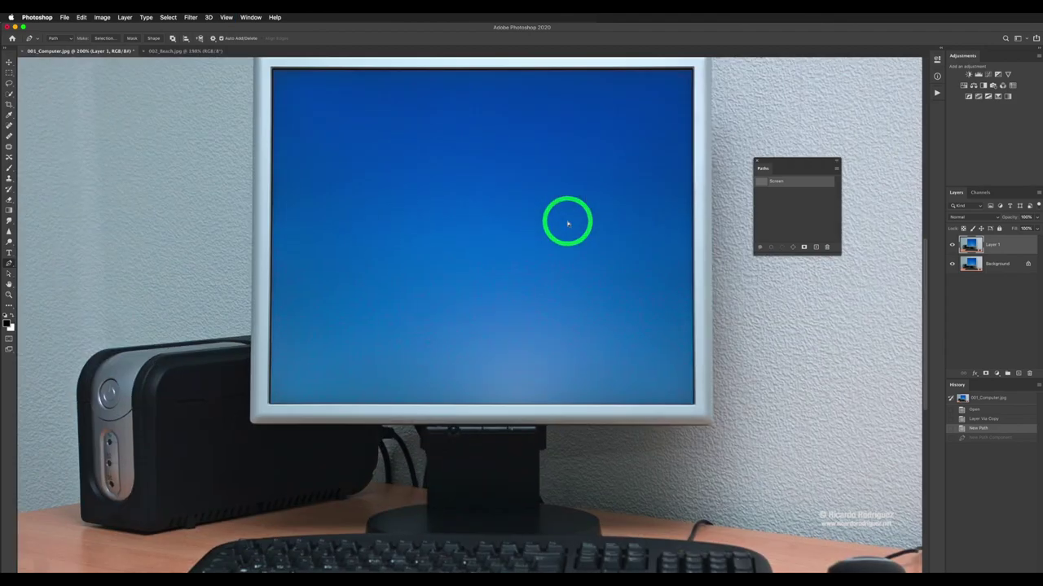
key("super+equal")
key("super+equal")
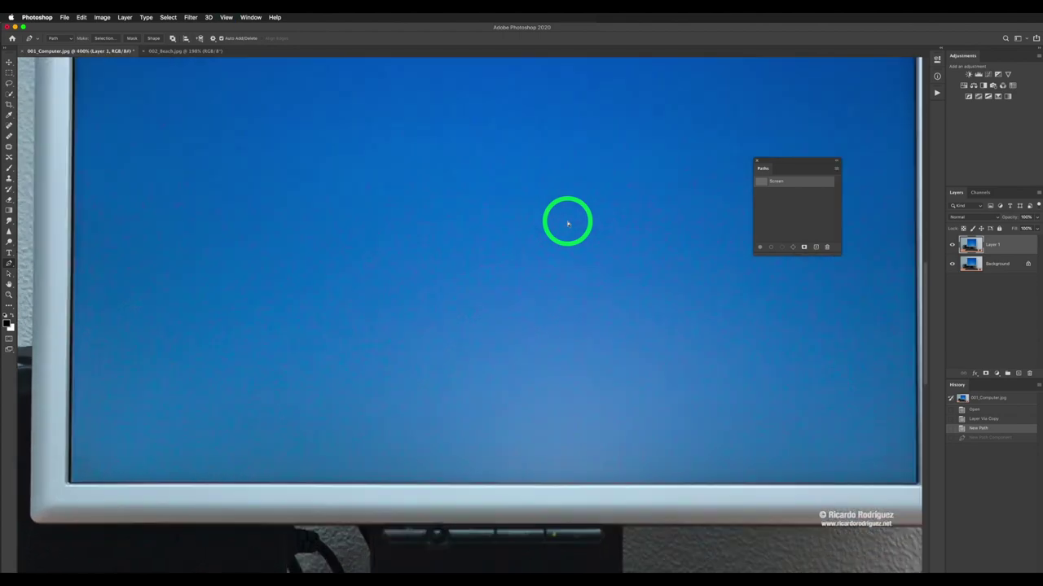
key("super+equal")
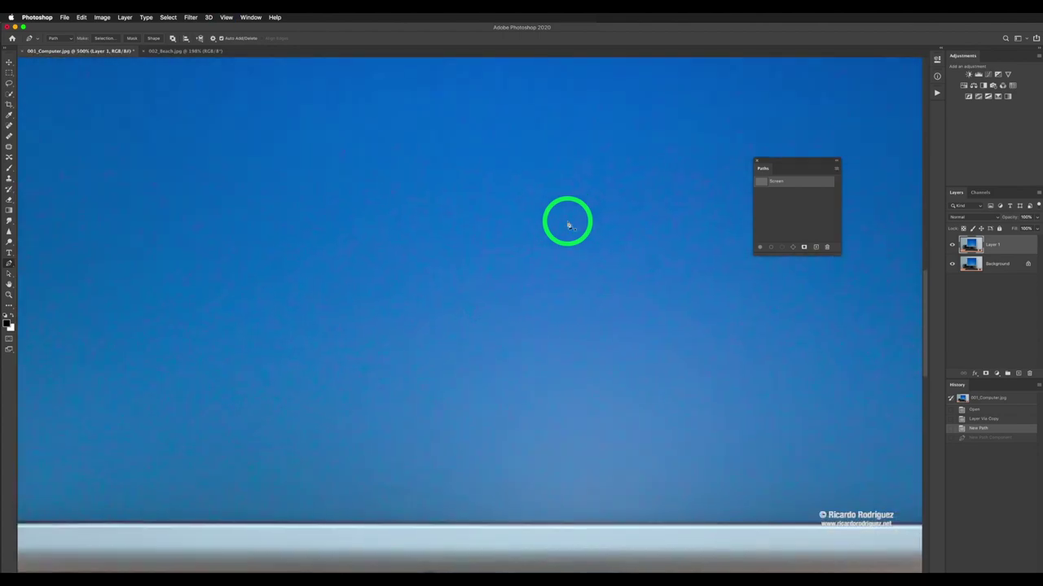
left_click_drag(676, 335, 252, 294)
key("super+0")
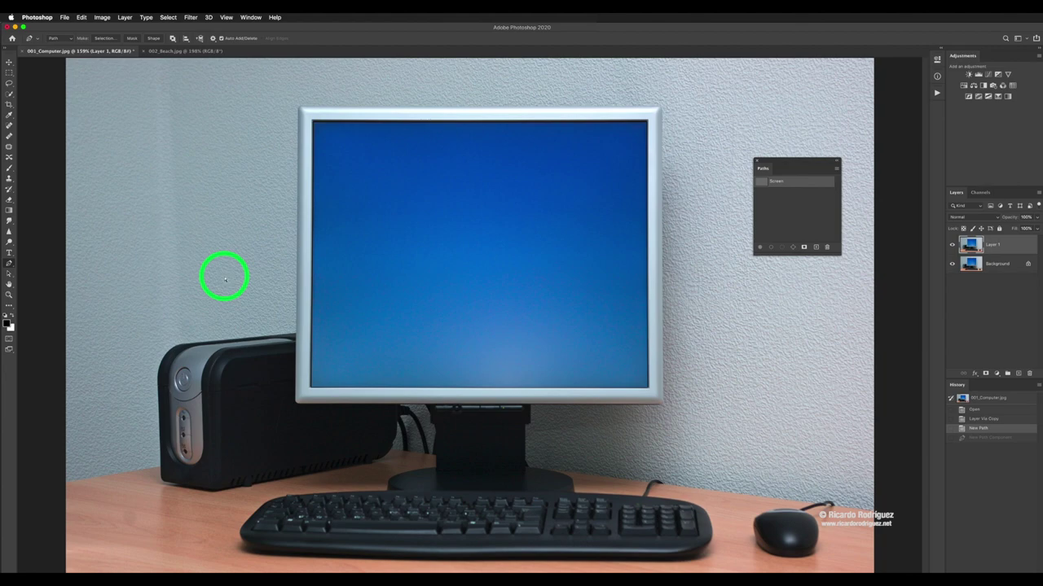
Step: Start the Screen path with an anchor point at the lower-right inner corner of the monitor frame and nudge it into place
scroll(225, 280, "up", 10)
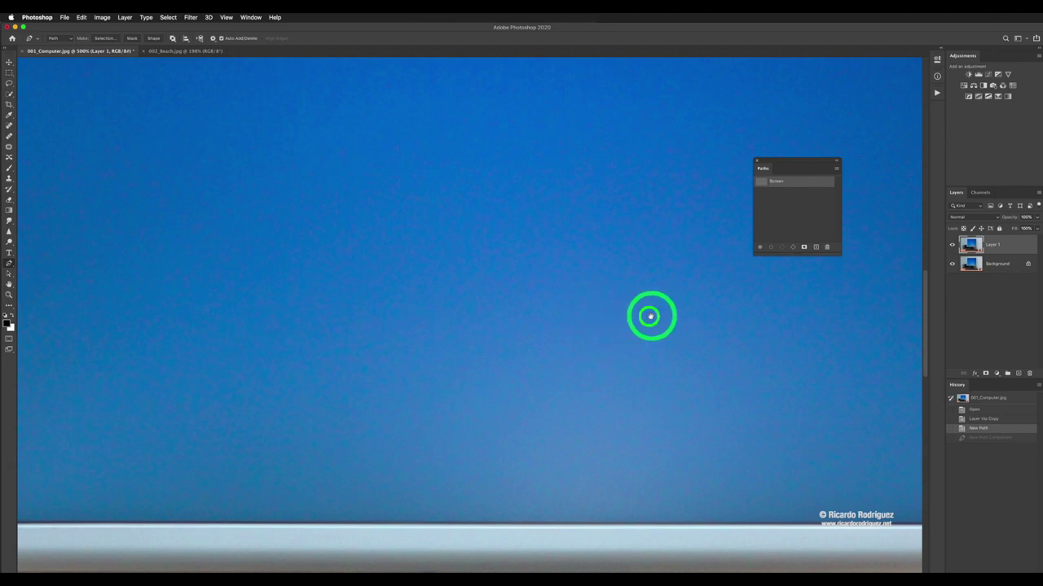
left_click_drag(649, 314, 493, 312)
left_click_drag(576, 331, 478, 332)
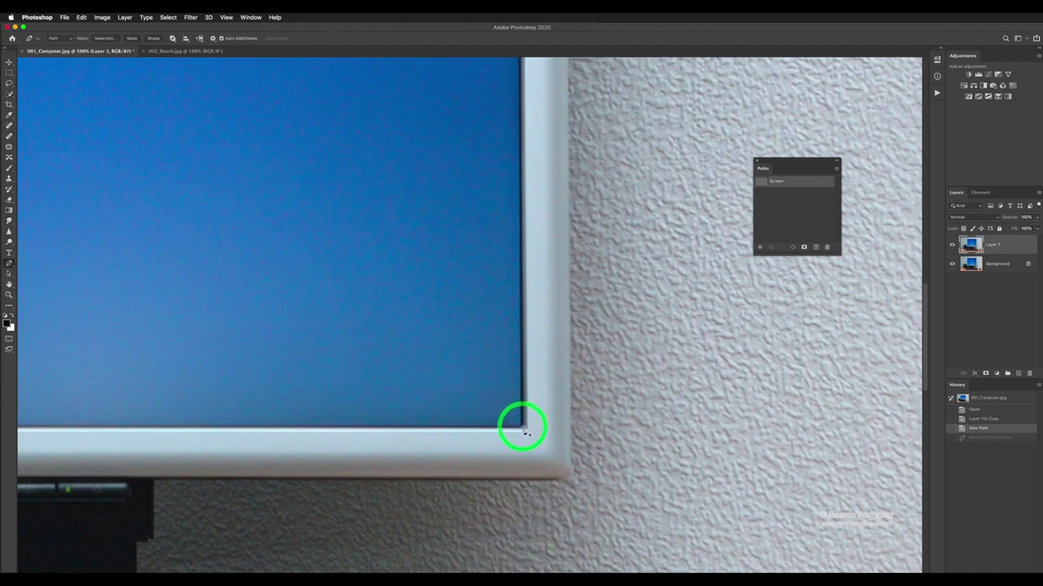
left_click(524, 428)
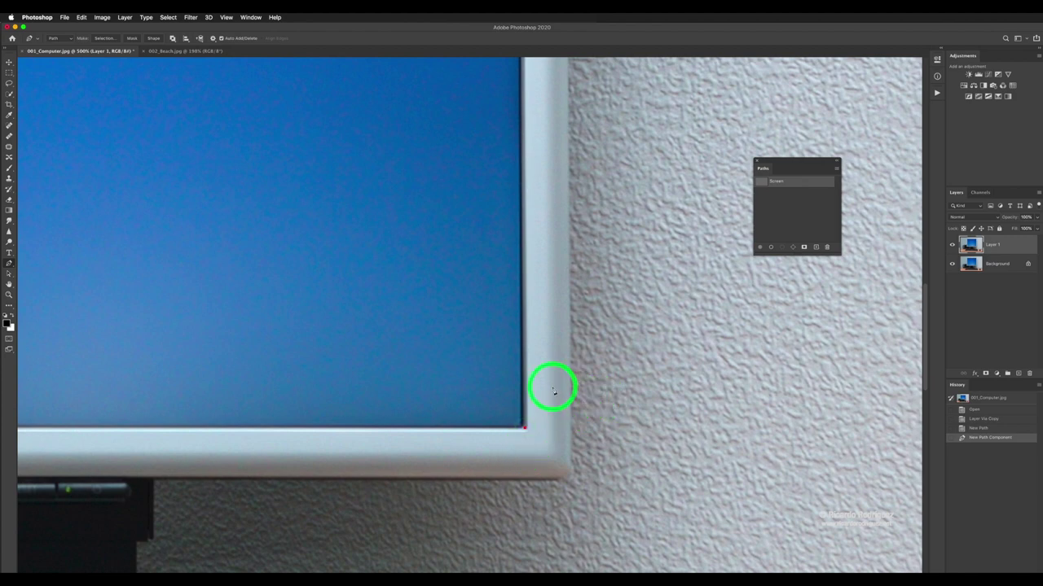
key("Left")
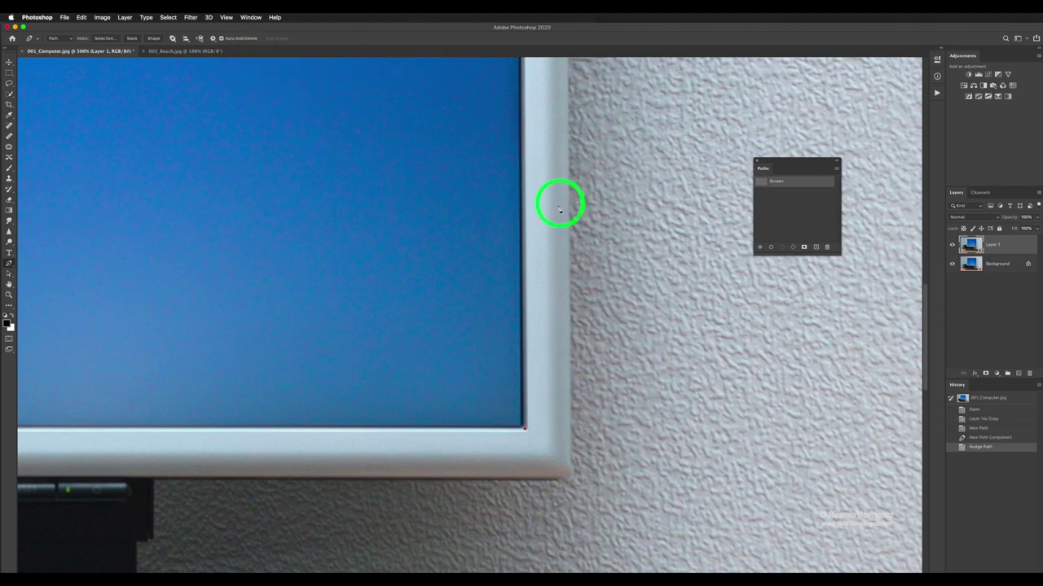
Step: Add an anchor point at the upper-right inner corner of the monitor frame and nudge it into place
left_click_drag(565, 116, 532, 259)
mouse_move(534, 197)
left_mouse_down()
mouse_move(522, 144)
mouse_move(519, 223)
mouse_move(528, 216)
left_mouse_up()
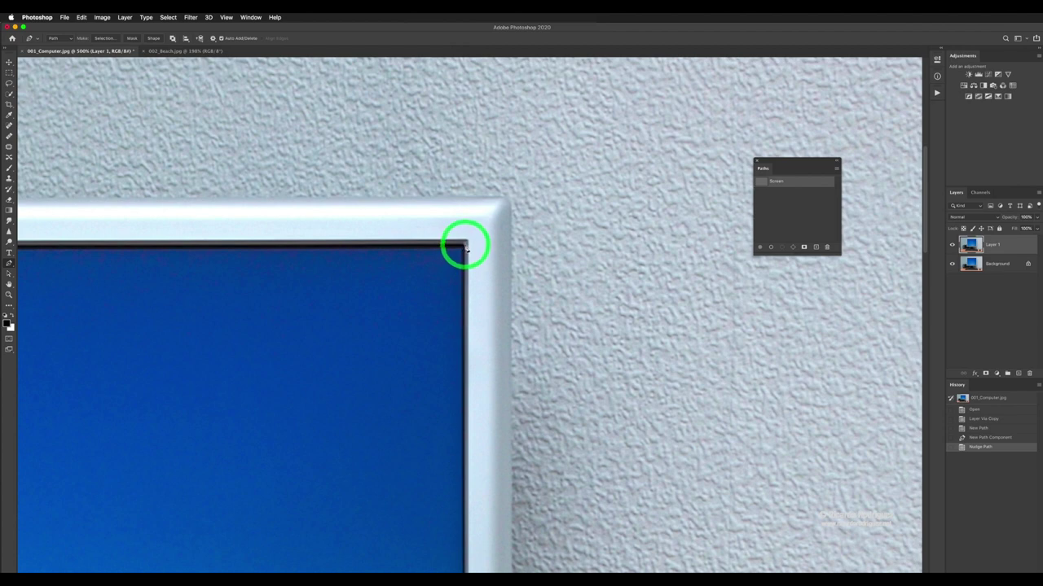
left_click(466, 244)
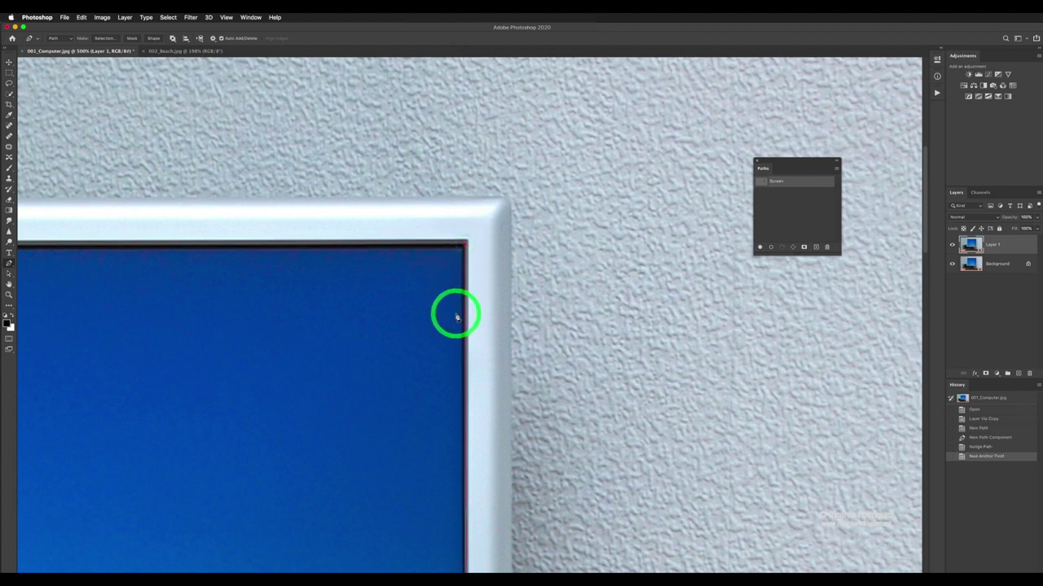
key("Right")
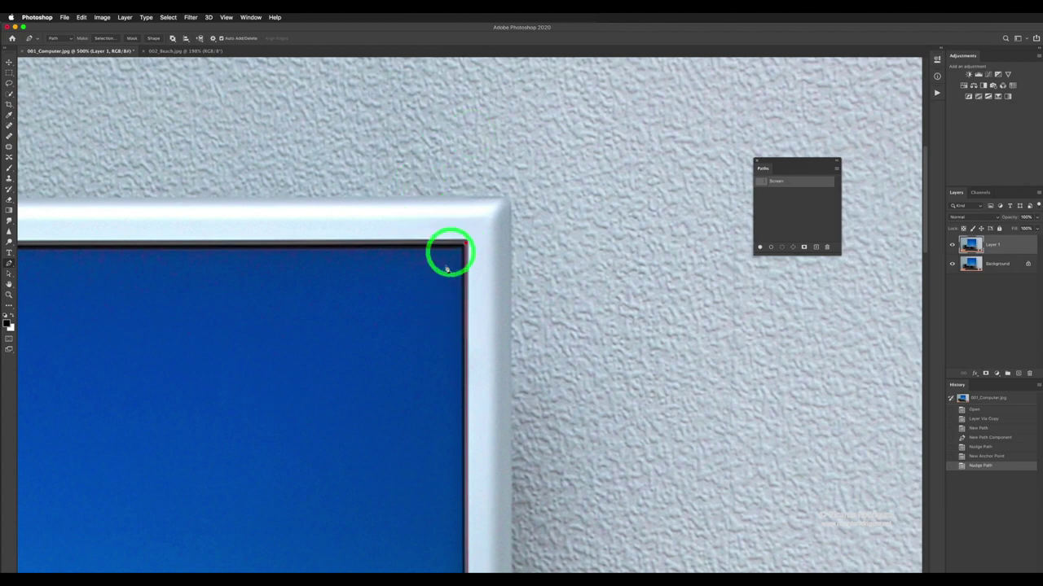
Step: Add an anchor point at the upper-left inner corner of the monitor frame and nudge it into place
left_click_drag(384, 281, 274, 302)
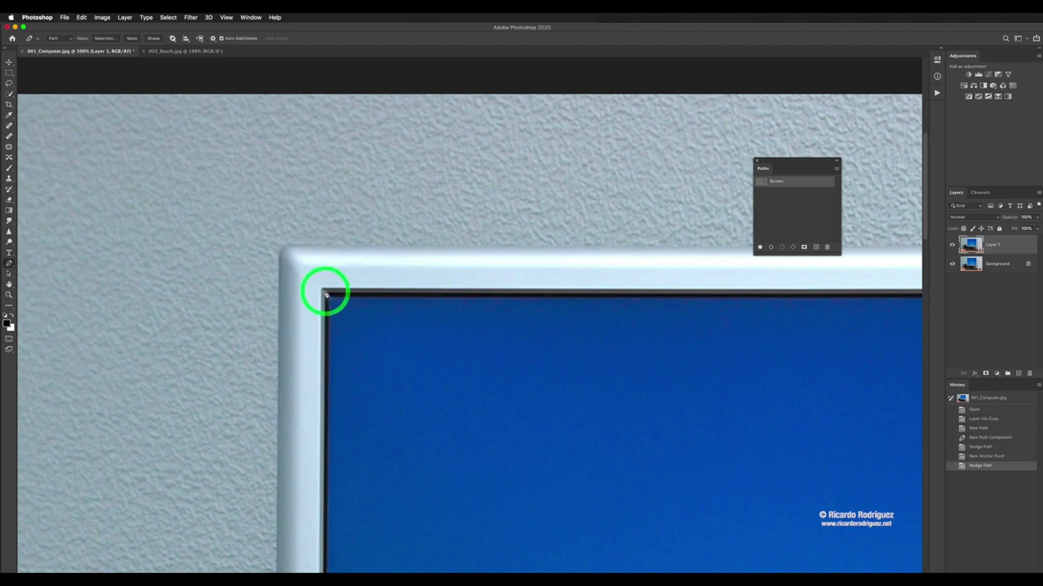
left_click(326, 292)
key("Up")
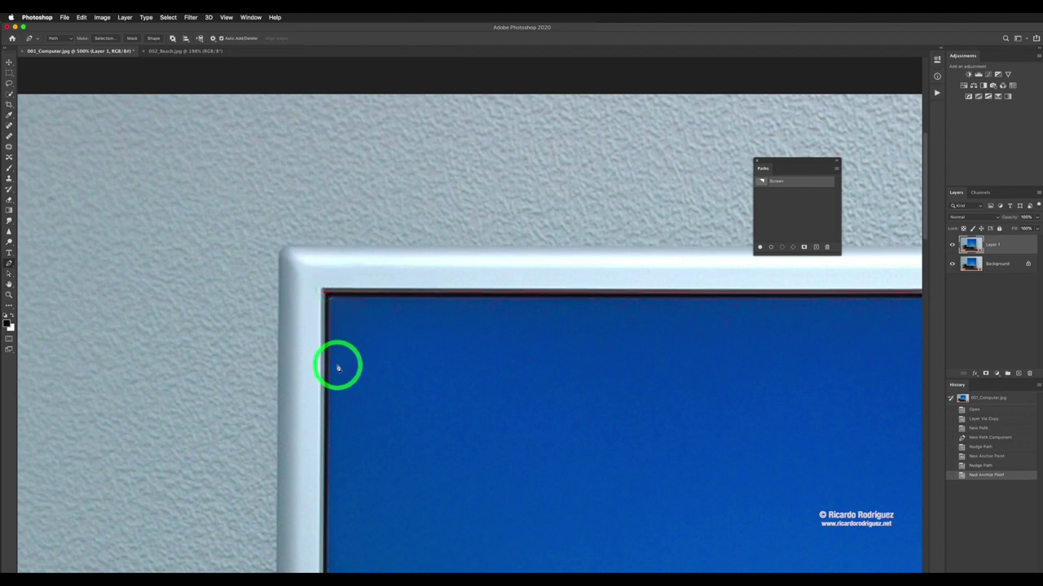
key("Up")
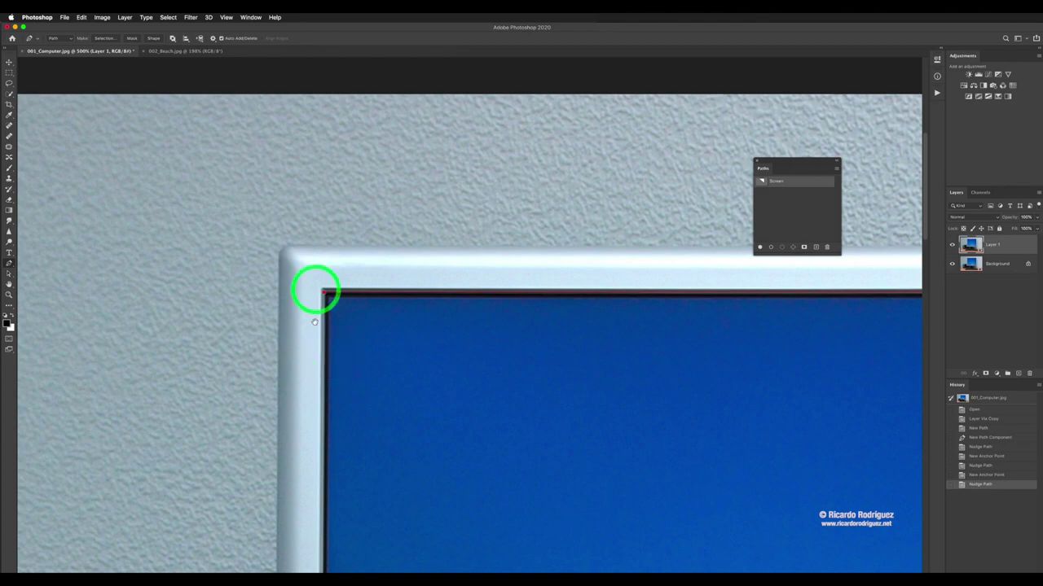
Step: Add an anchor point at the lower-left inner corner of the monitor frame and nudge it left into place
left_click_drag(354, 414, 412, 105)
left_click_drag(401, 413, 372, 144)
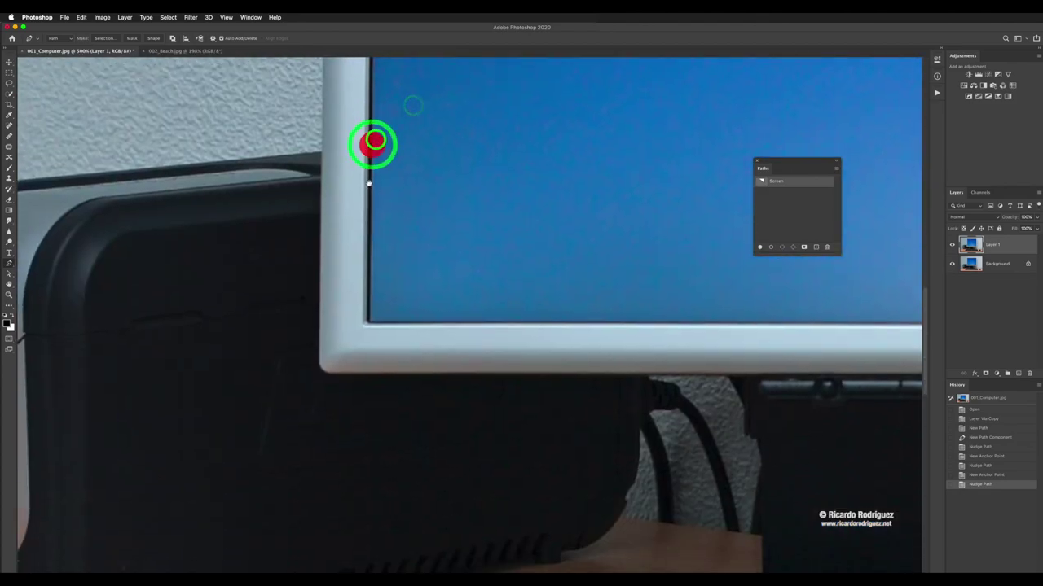
left_click(367, 224)
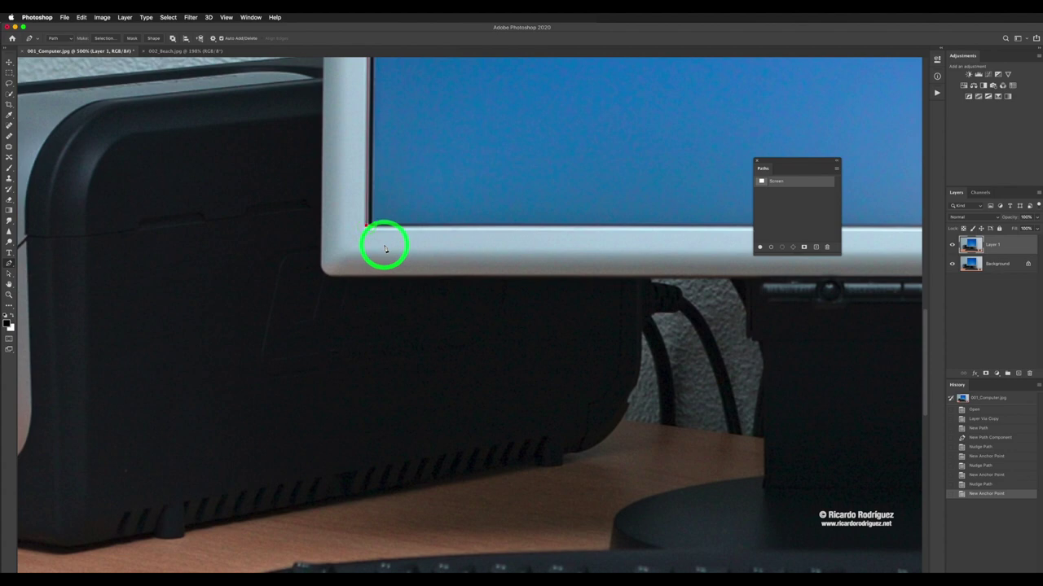
key("Left")
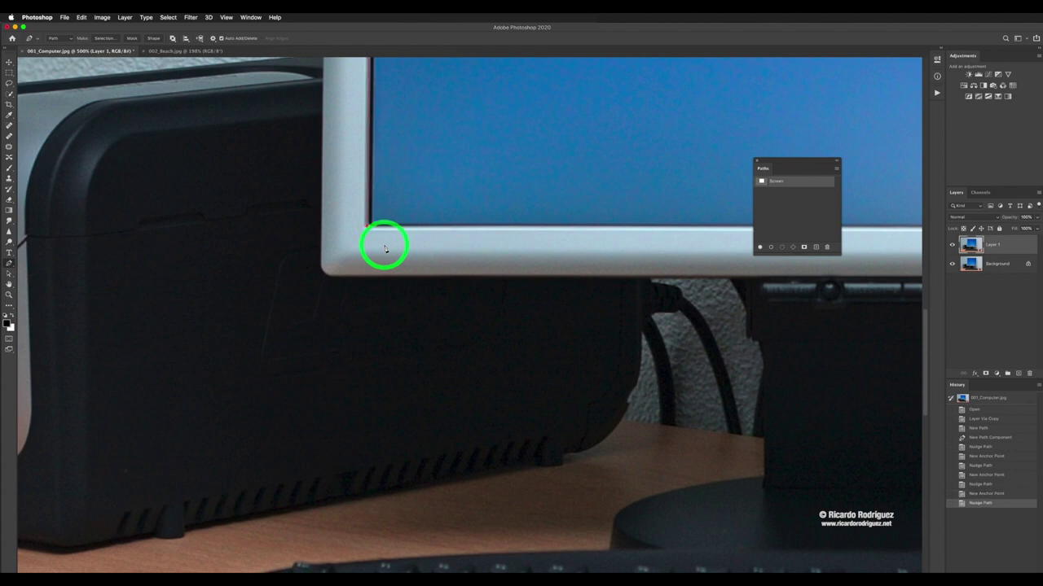
Step: Close the Screen path on its starting anchor point at the lower-right inner corner of the monitor frame
left_click_drag(661, 237, 391, 256)
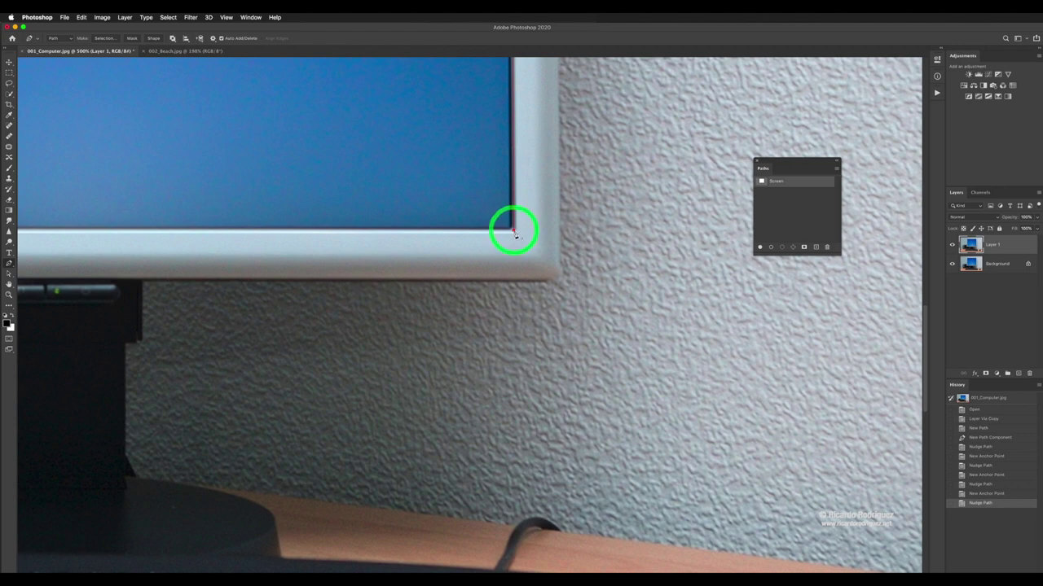
left_click(512, 231)
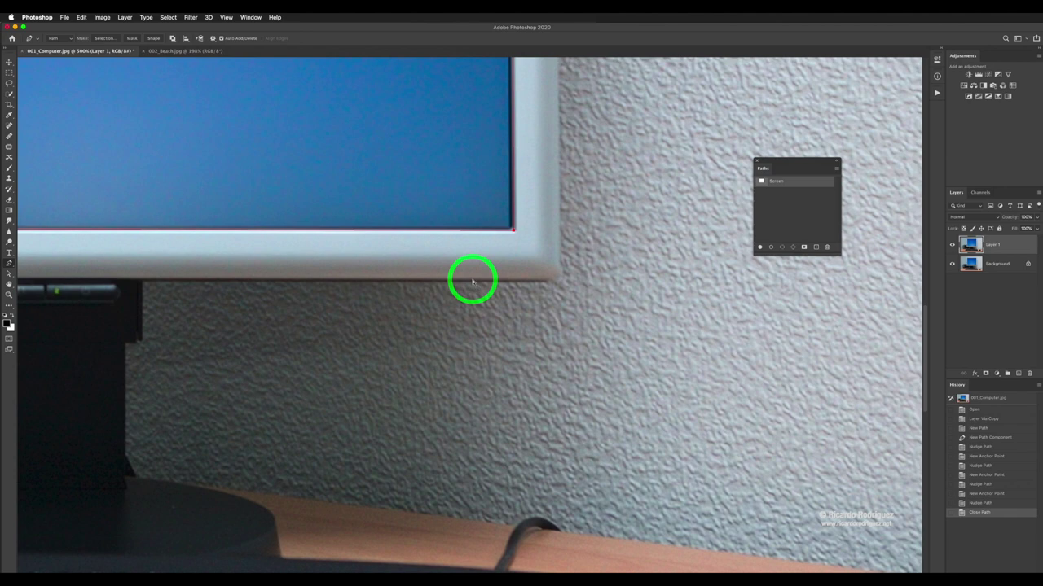
key("super+0")
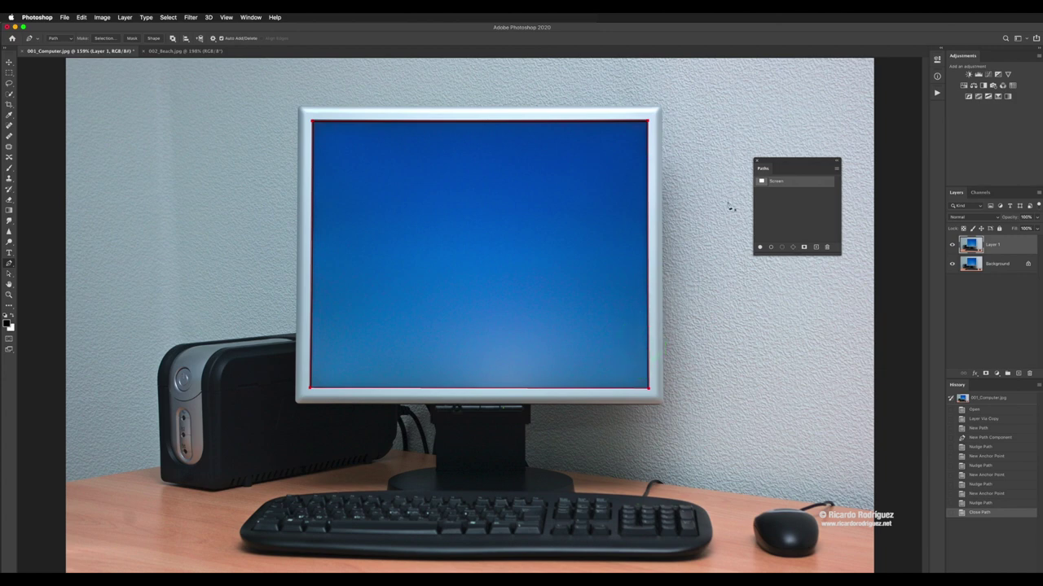
Step: Make a new anti-aliased selection from the Screen path with a feather radius of 1 pixel
left_click_drag(765, 169, 696, 156)
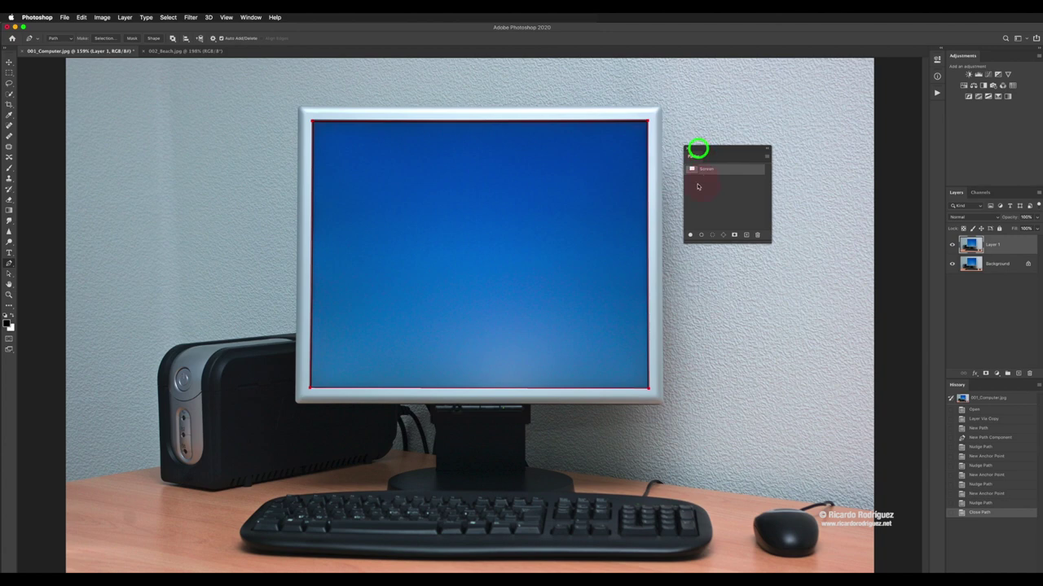
left_click(766, 157)
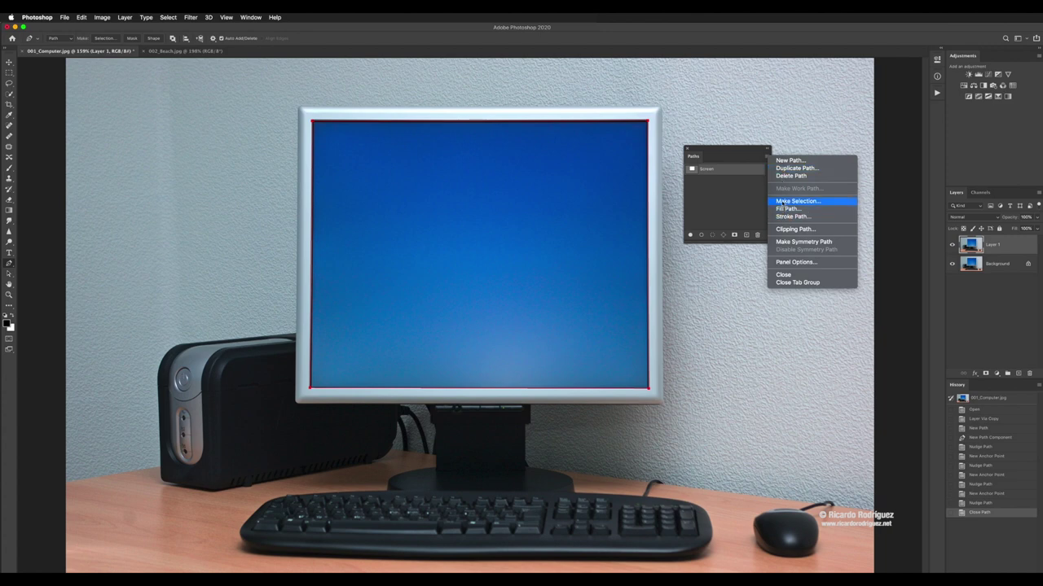
left_click(782, 201)
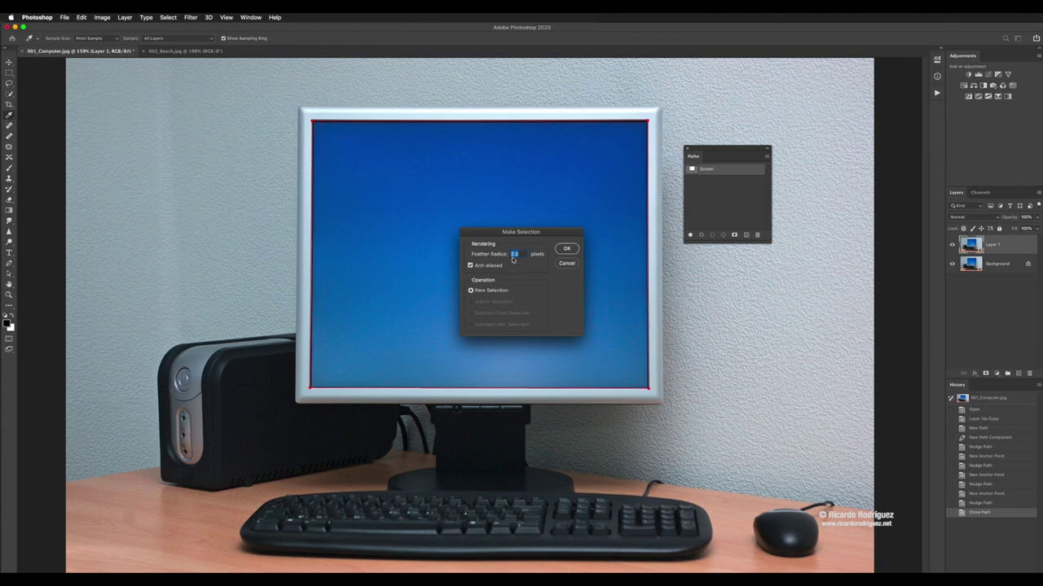
type("0")
left_click(514, 251)
type("1")
double_click(522, 255)
left_click(566, 250)
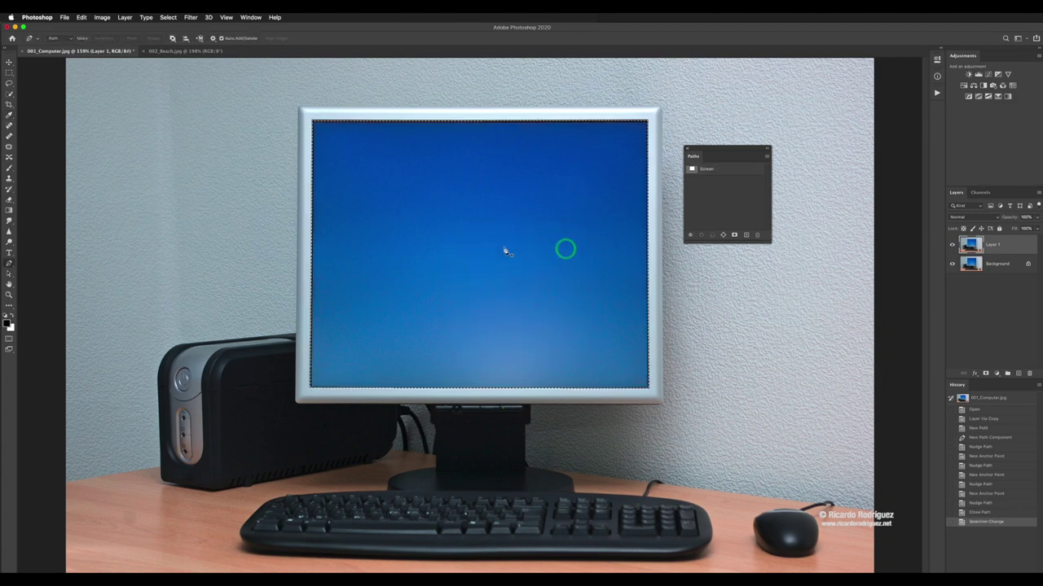
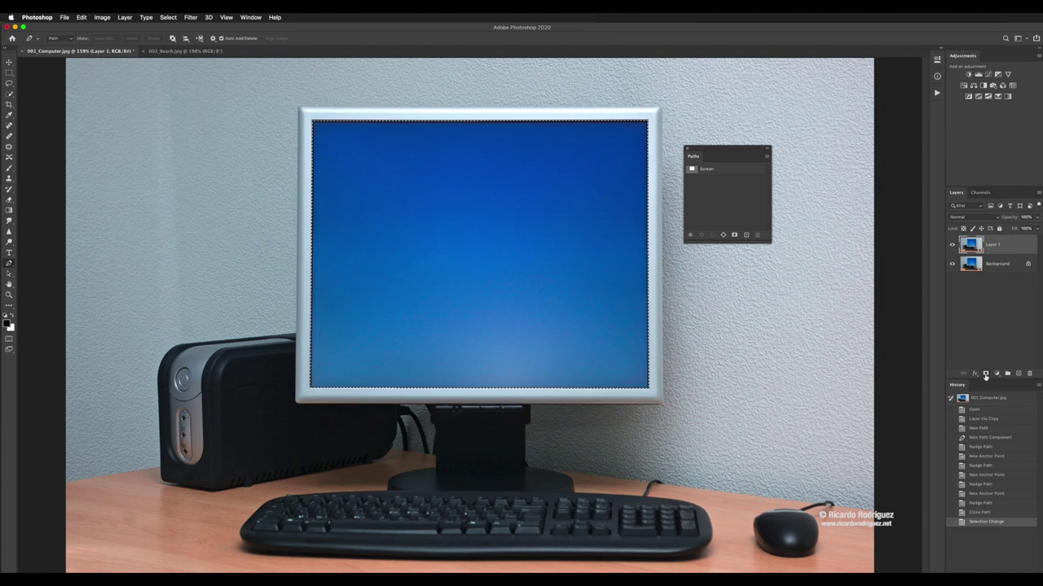
Step: Add a layer mask to Layer 1 from the screen selection and hide the Background layer
left_click(985, 373)
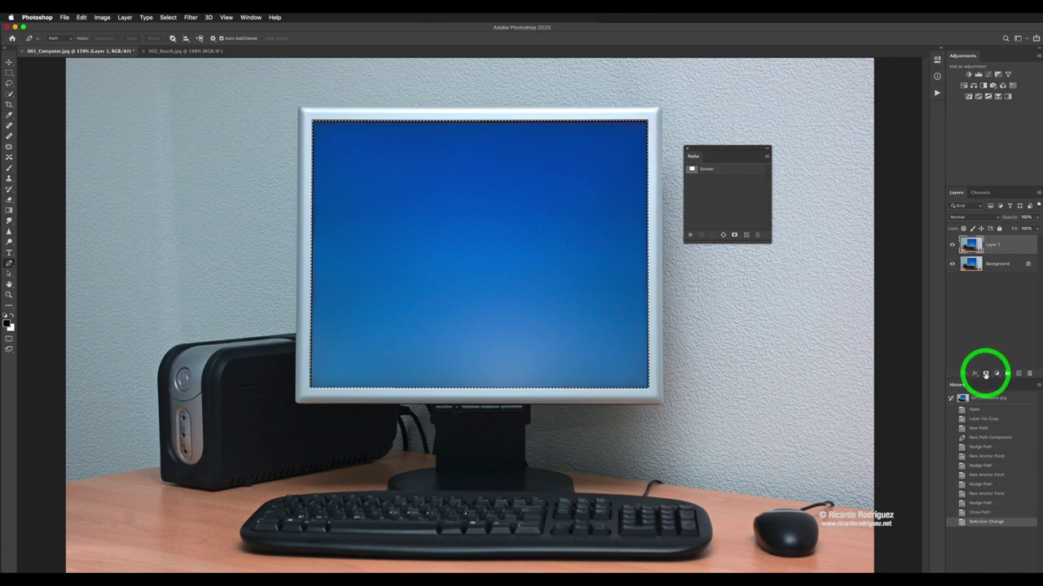
left_click(986, 373)
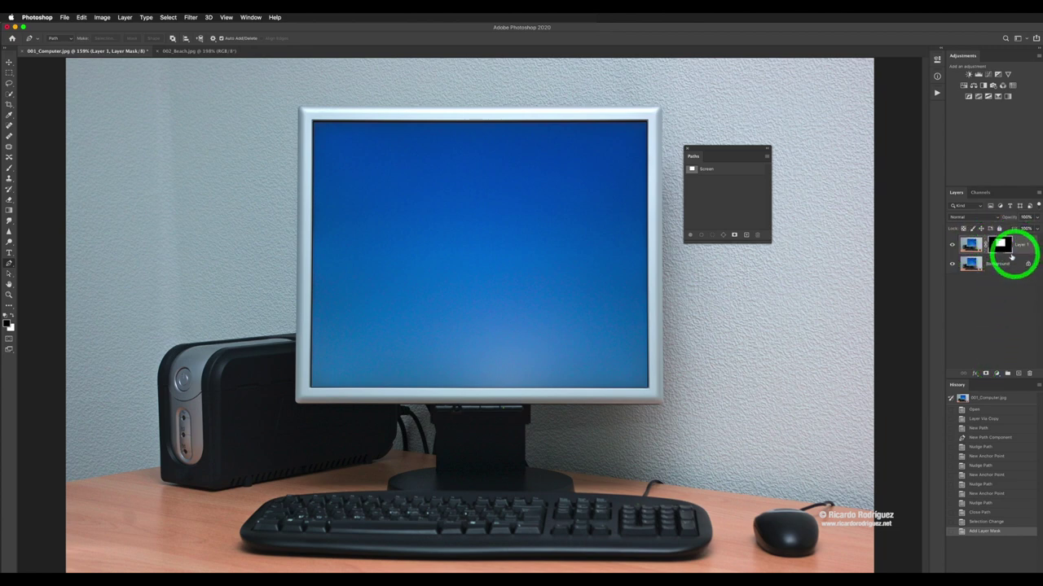
left_click(971, 246)
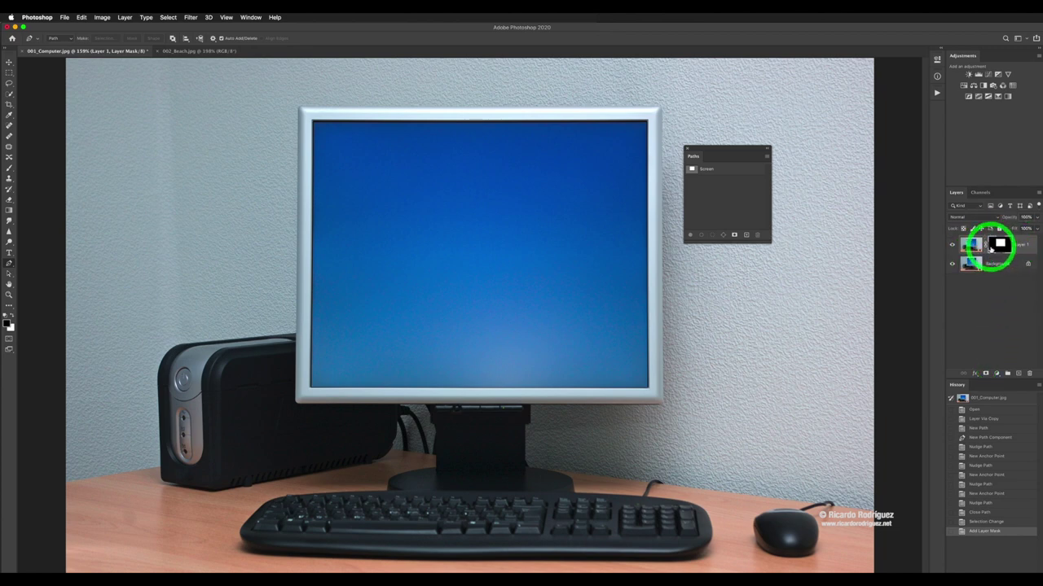
left_click(952, 265)
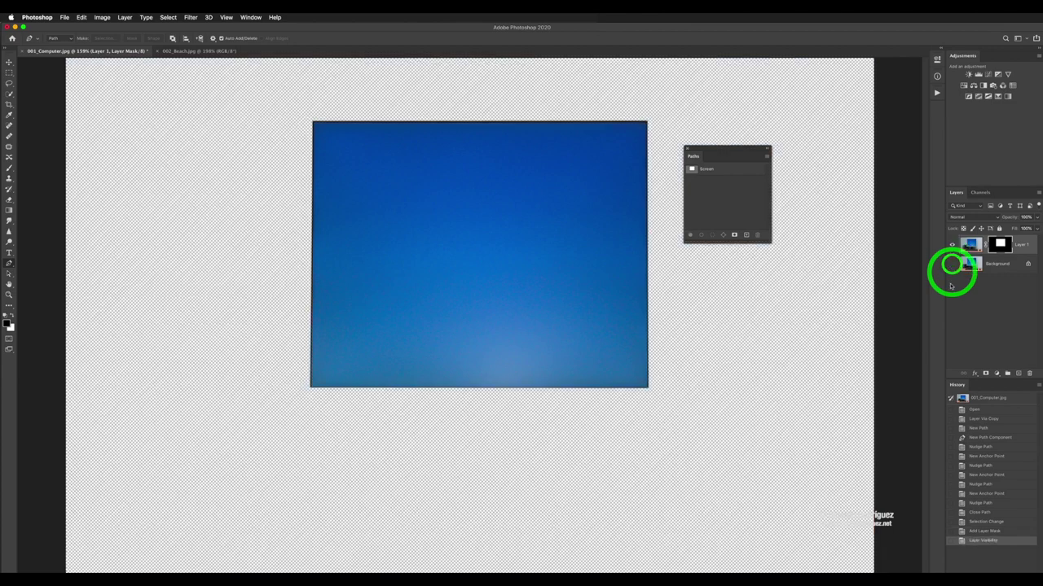
Step: Invert Layer 1's mask so the monitor's screen area is cut out instead of its surroundings
double_click(999, 245)
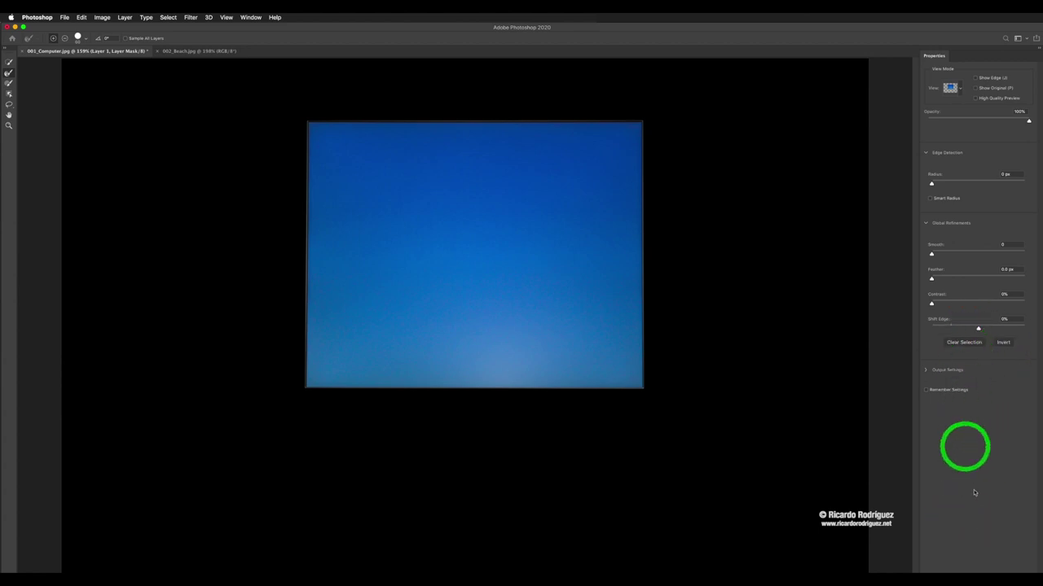
left_click(1000, 569)
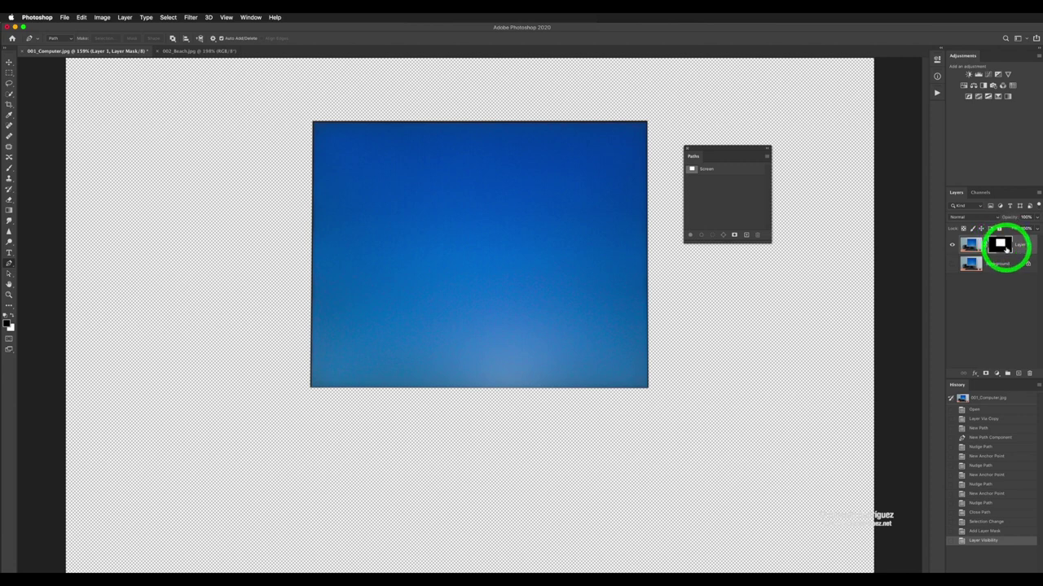
key("super+i")
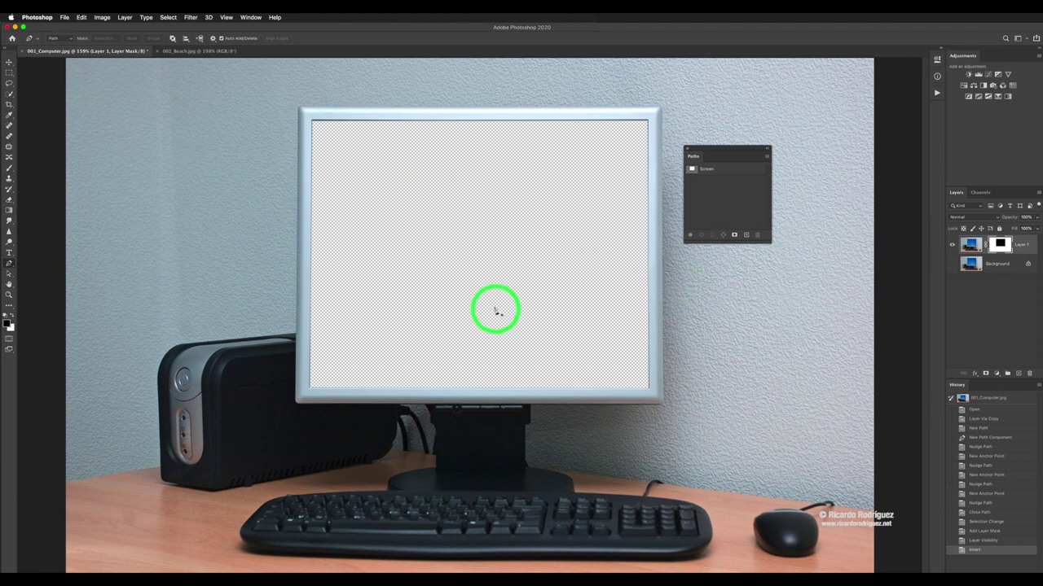
Step: Copy the beach photo from 002_Beach.jpg into 001_Computer.jpg as a new layer using the Move tool
key("v")
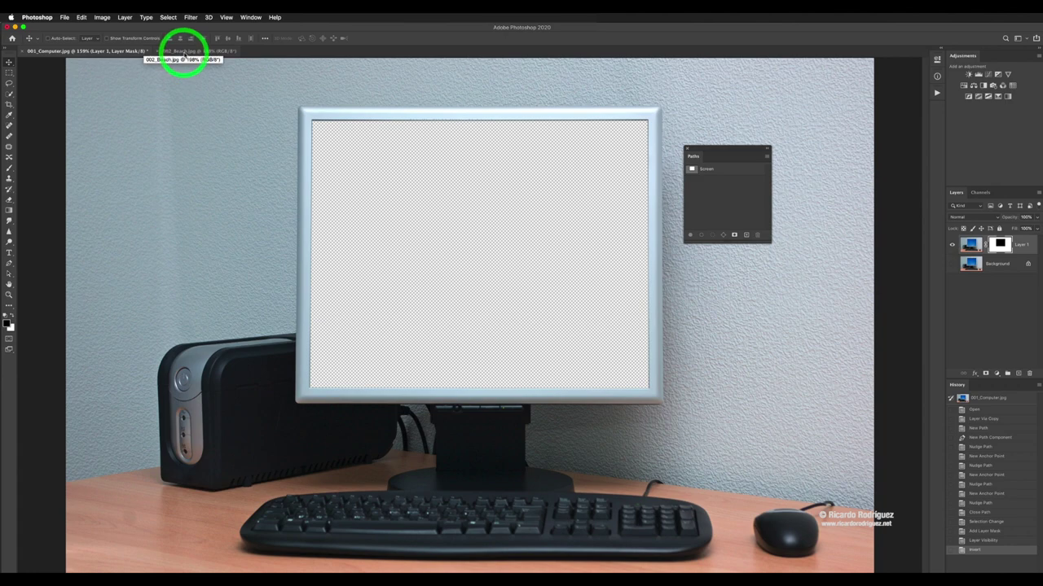
left_click(185, 50)
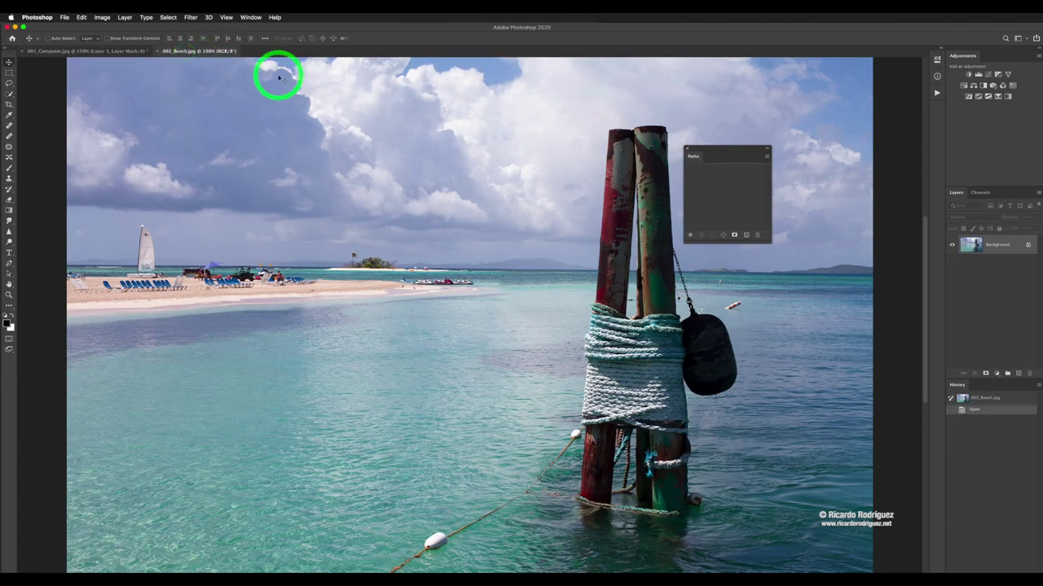
key("super+1")
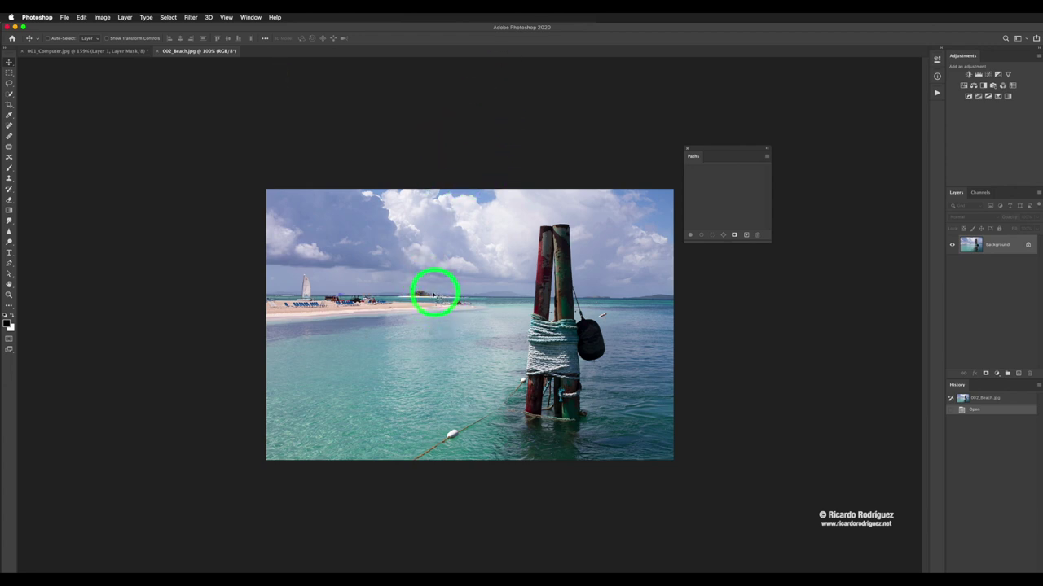
left_click_drag(436, 280, 469, 298)
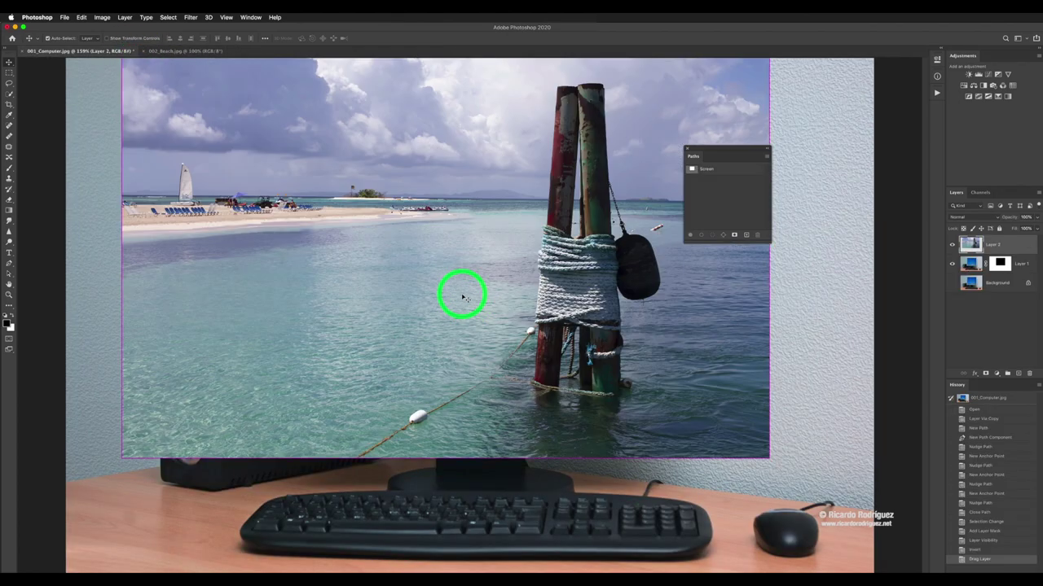
key("super+1")
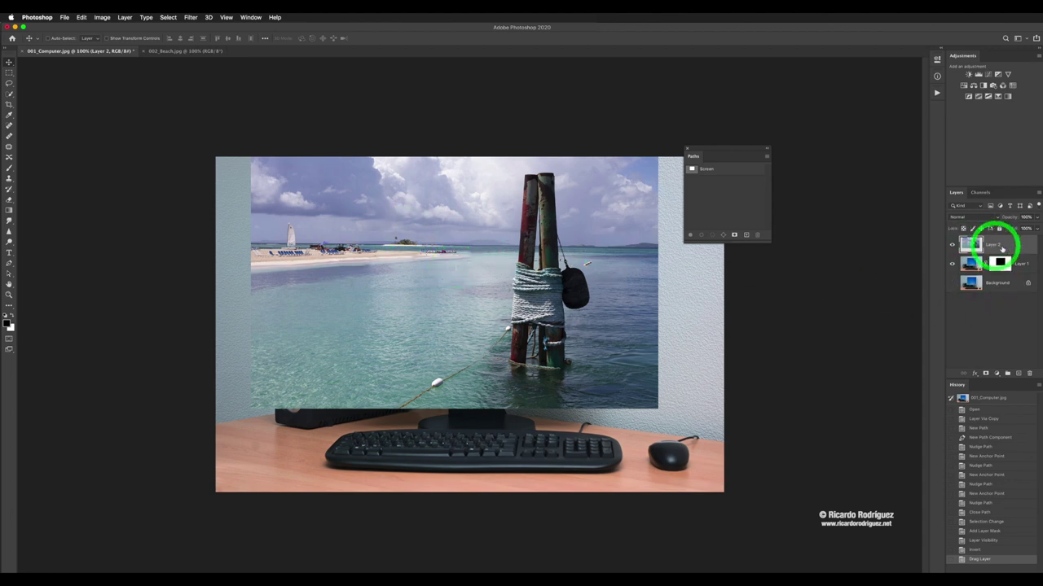
Step: Place the beach layer below Layer 1 in the layer order and move the photo behind the monitor's screen opening
left_click_drag(478, 244, 540, 320)
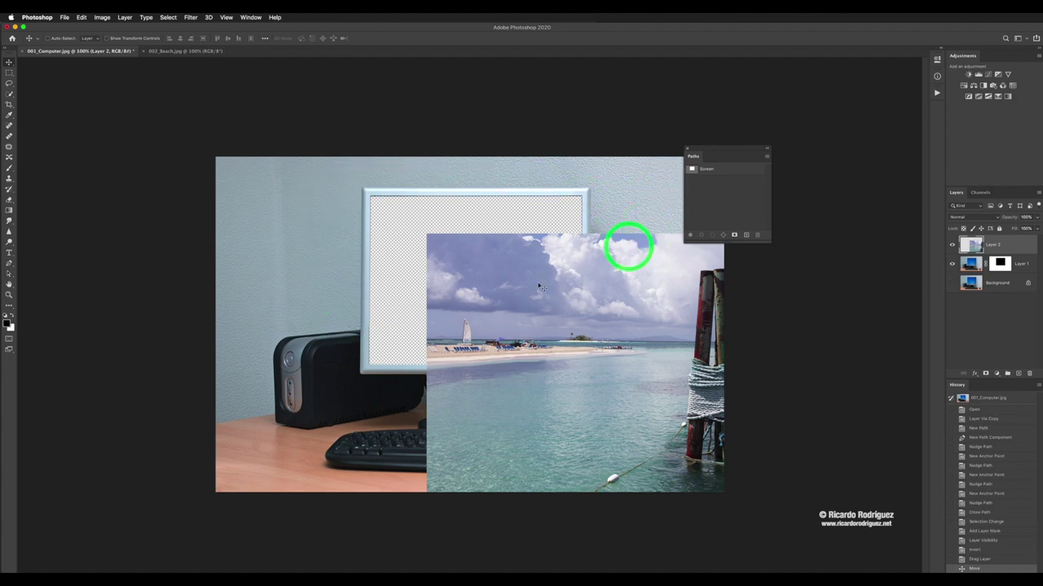
left_click_drag(521, 307, 406, 244)
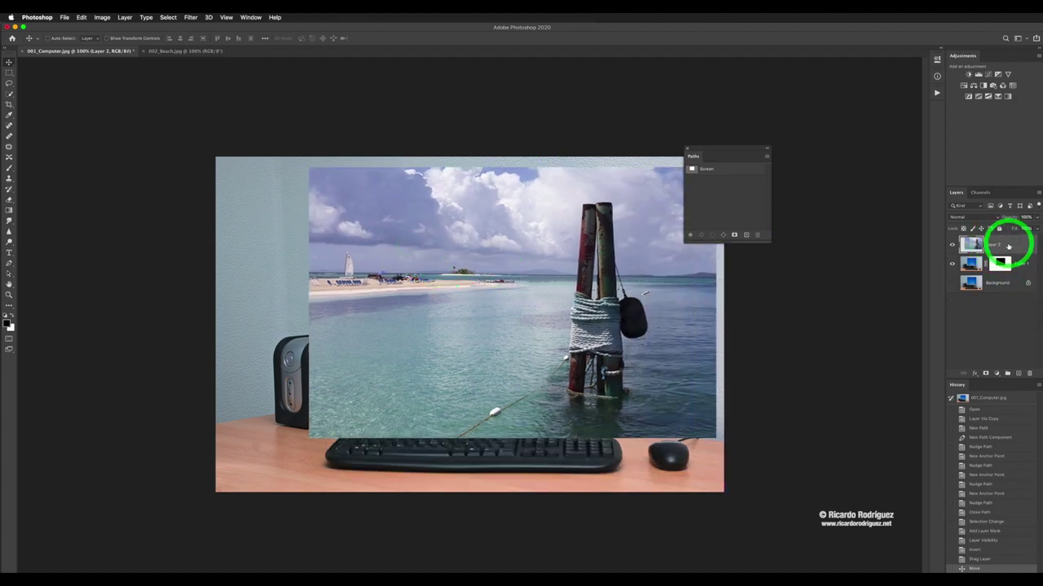
left_click_drag(1001, 242, 995, 270)
left_click_drag(530, 281, 505, 358)
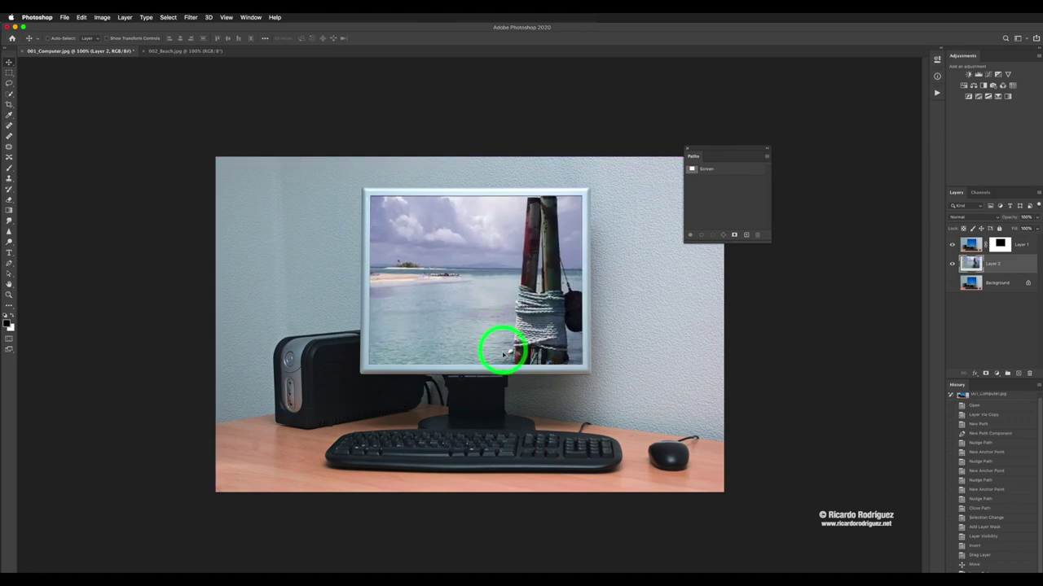
Step: Scale the beach photo proportionally with Free Transform to about 64.1% of its size
key("super+t")
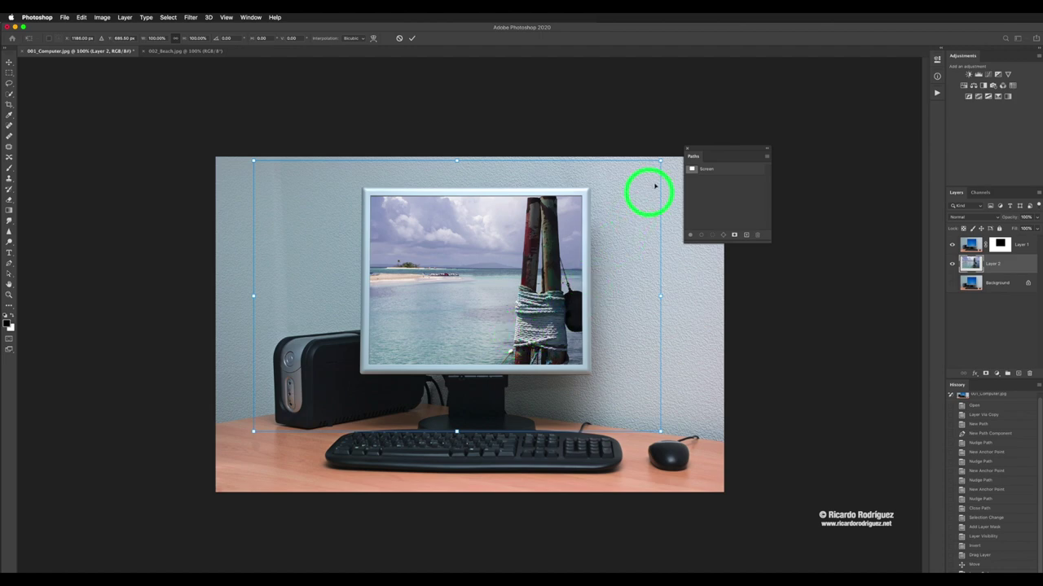
left_click_drag(660, 160, 568, 221)
left_click_drag(494, 291, 546, 263)
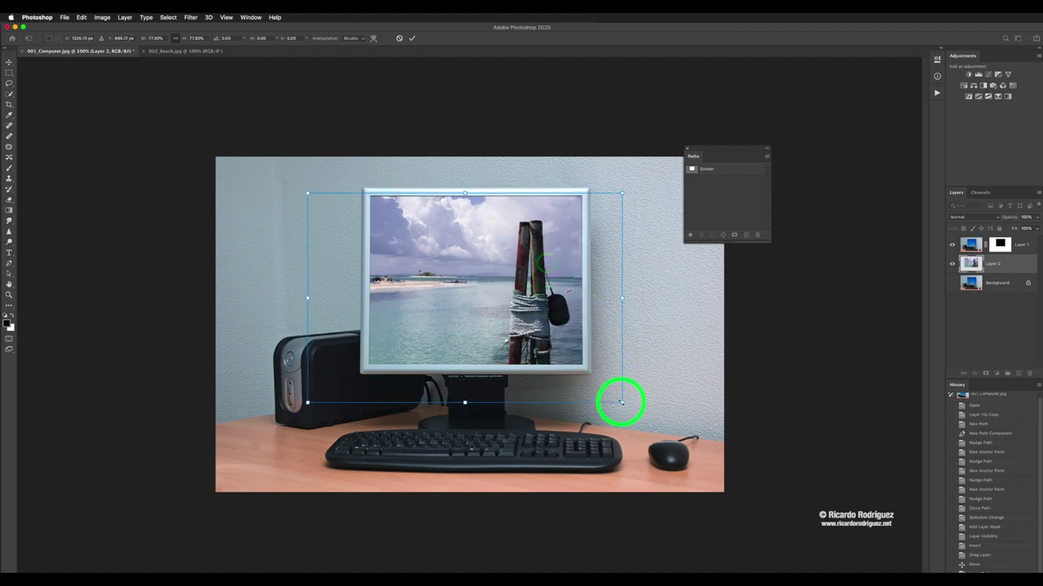
left_click_drag(621, 402, 582, 344)
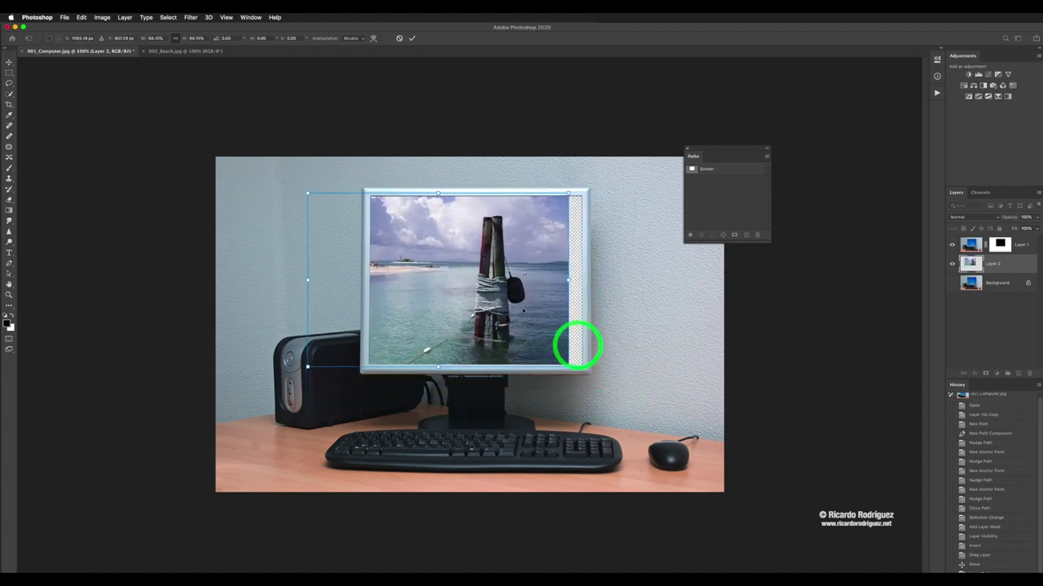
Step: Reposition the beach photo to fill the monitor's screen opening, nudge it slightly upward and apply the transform
left_click_drag(496, 285, 528, 292)
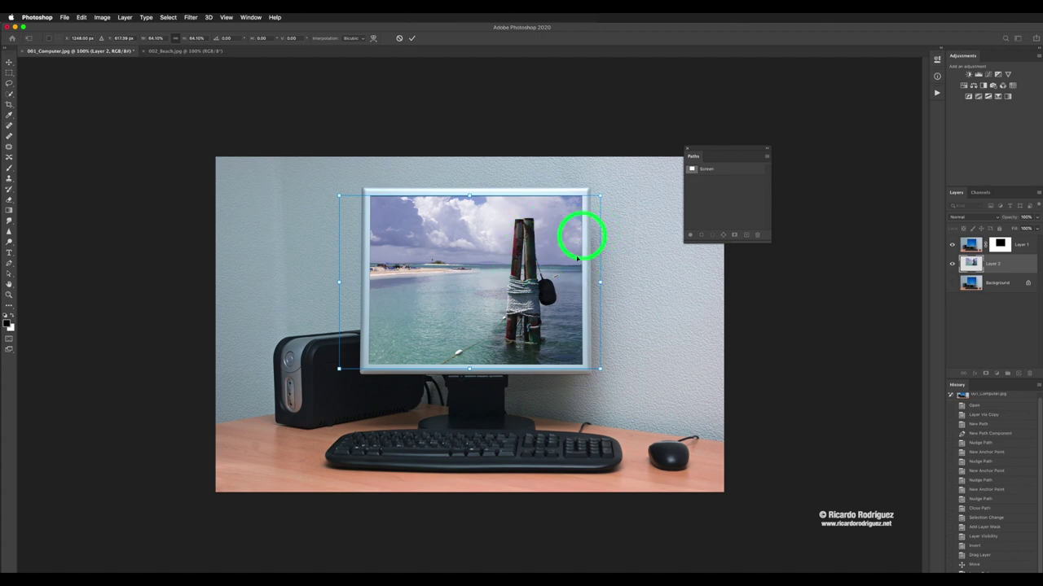
left_click_drag(481, 289, 534, 295)
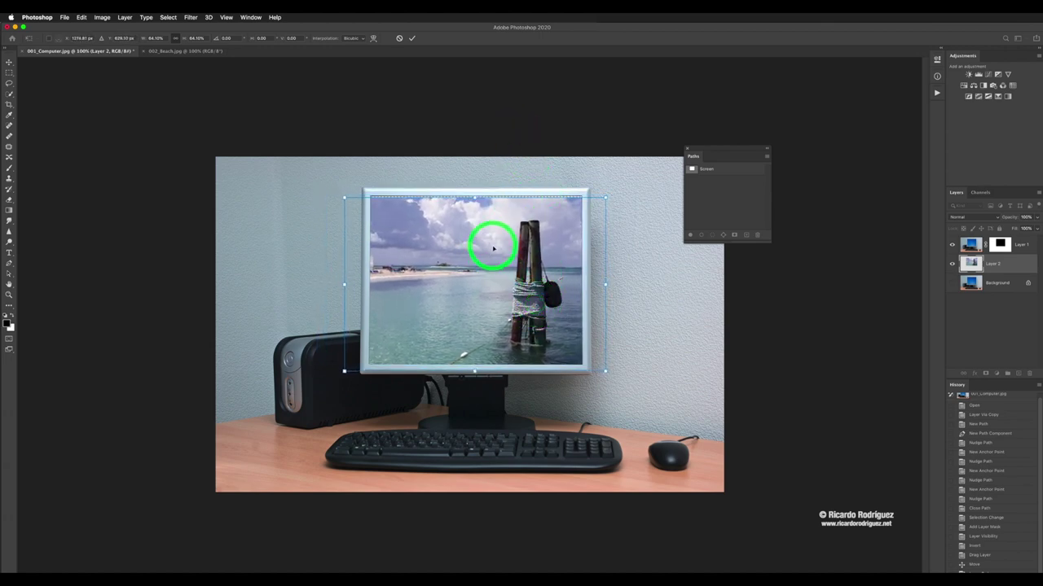
left_click_drag(493, 248, 495, 242)
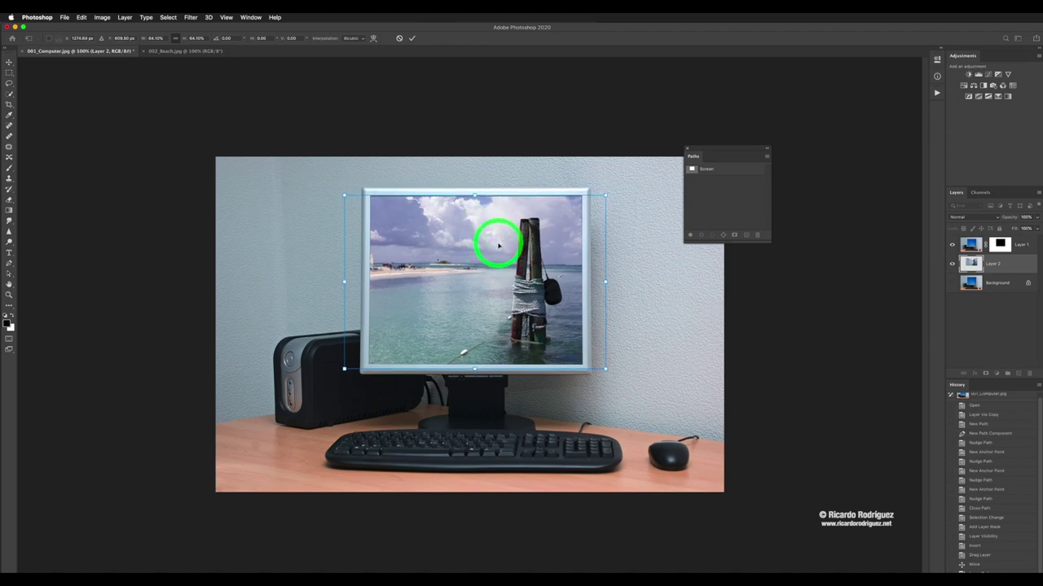
key("Up")
key("Up")
key("Up")
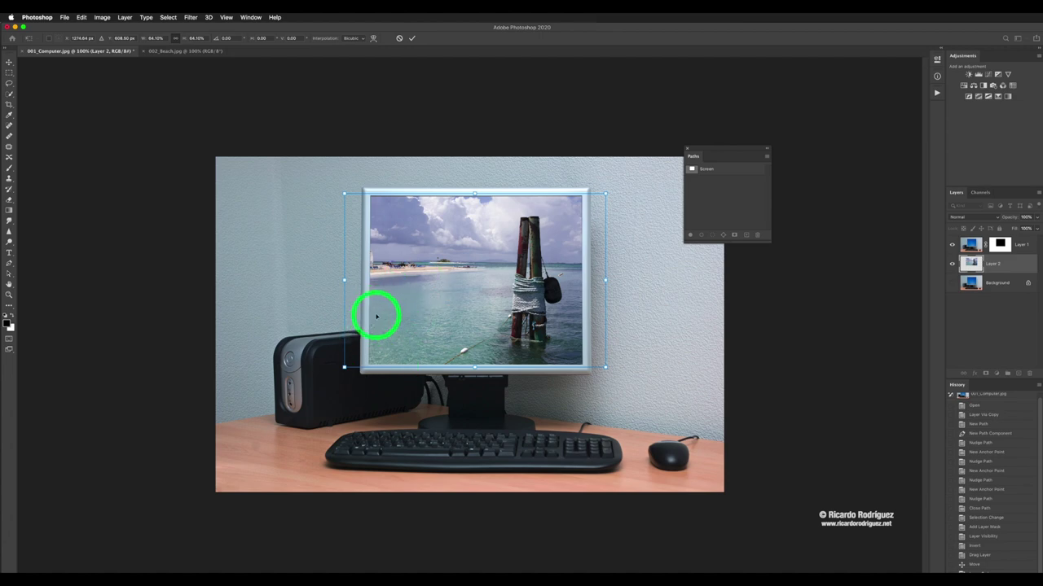
left_click(413, 39)
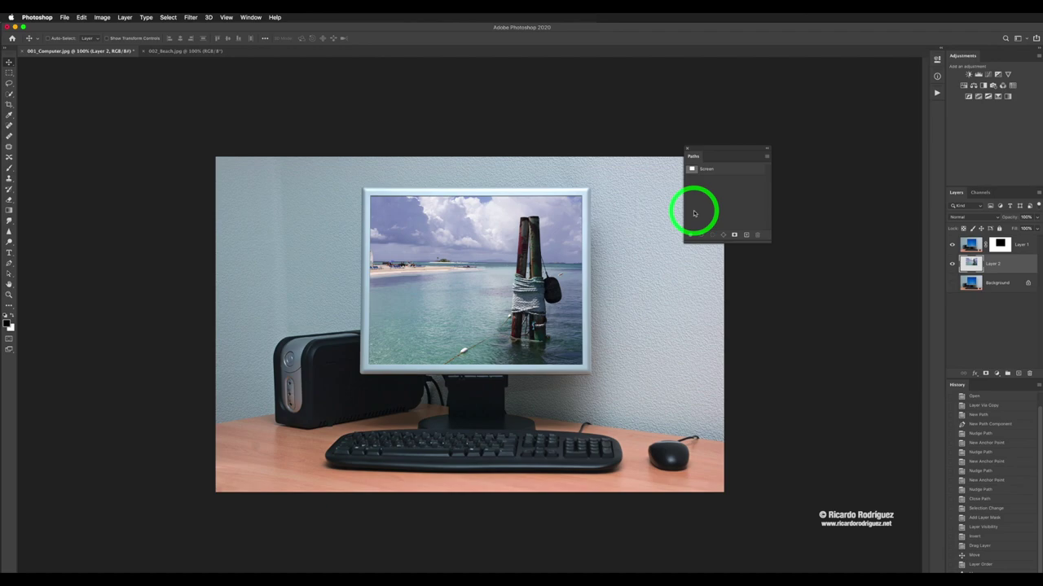
Step: Examine the edges and corners of the monitor's screen opening up close, and check the composite at full view and 100%
scroll(485, 242, "up", 5)
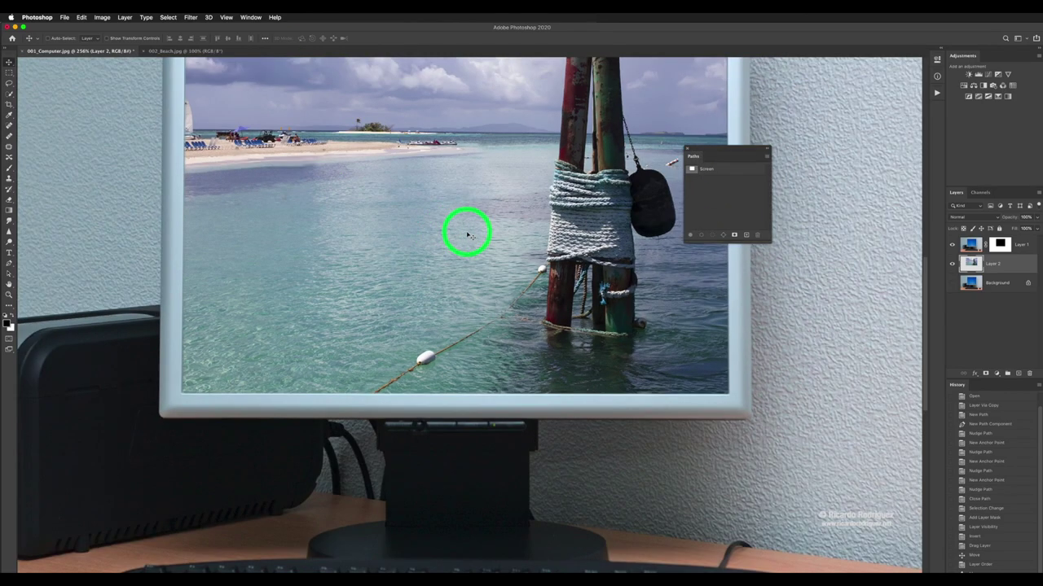
key("super")
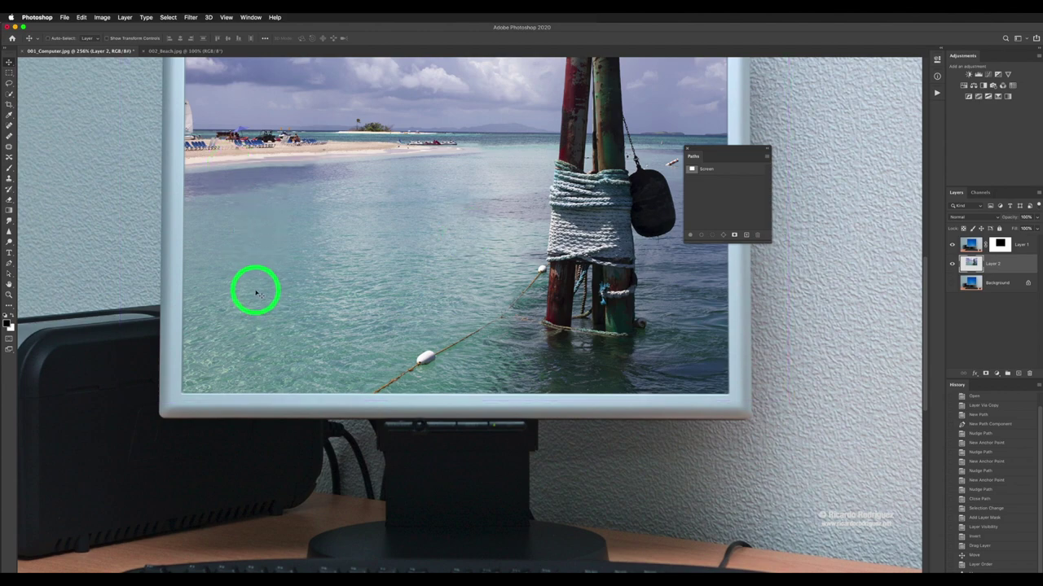
key("z")
mouse_move(217, 402)
left_mouse_down()
mouse_move(233, 402)
mouse_move(221, 405)
left_mouse_up()
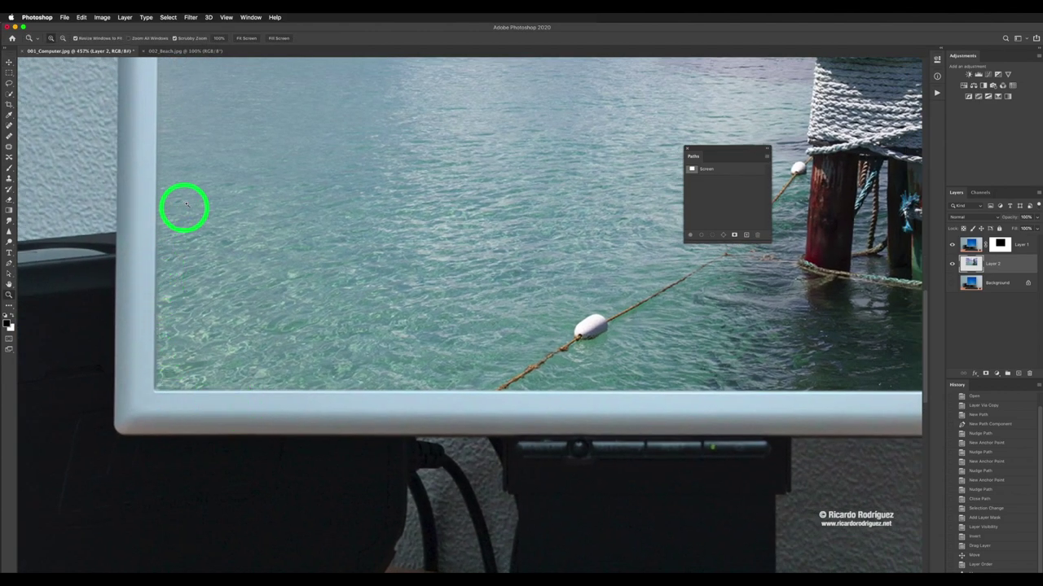
left_click_drag(198, 196, 205, 410)
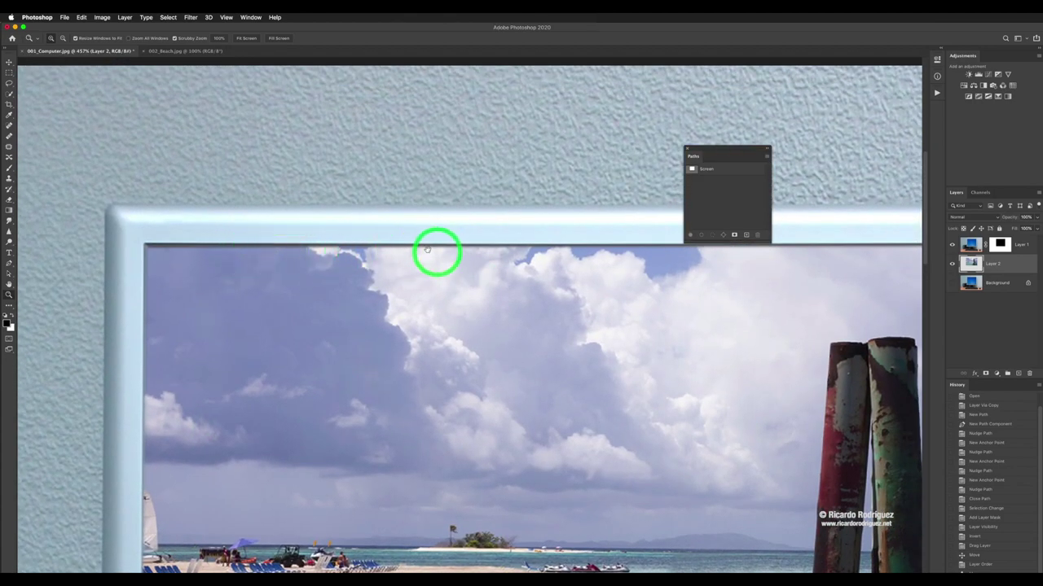
key("super+minus")
key("super+minus")
key("super+minus")
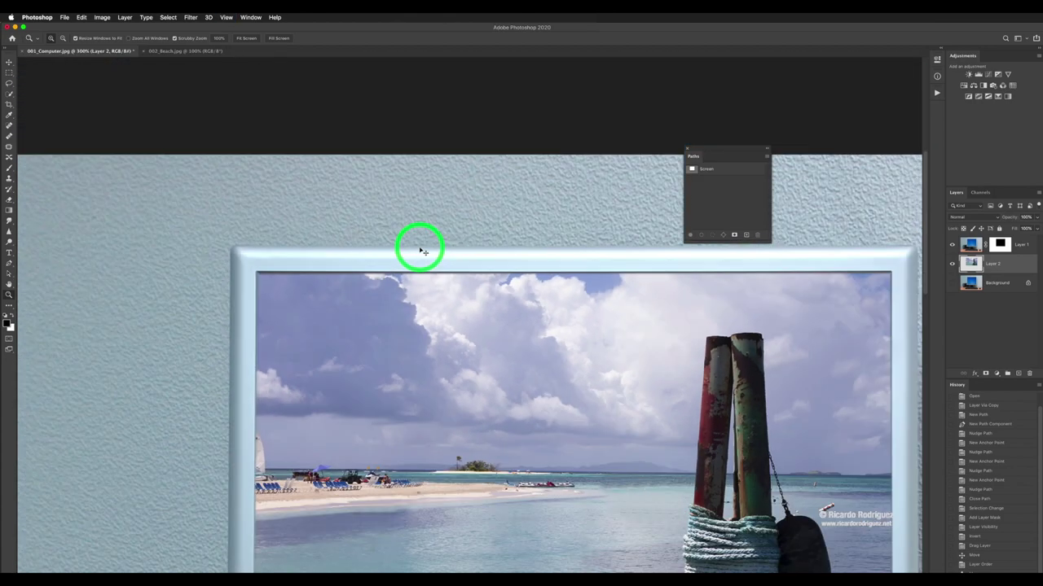
key("super+minus")
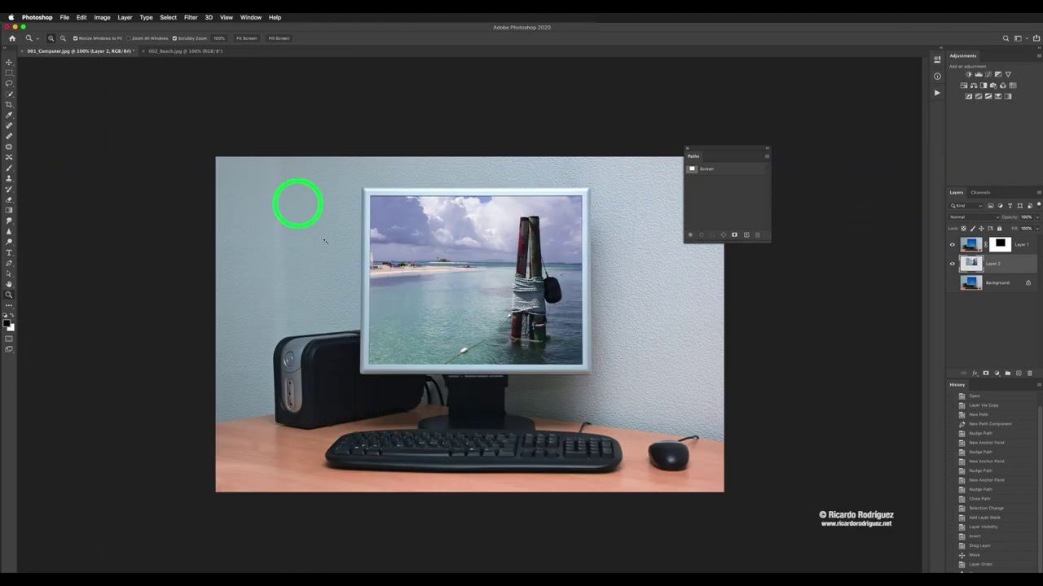
left_click_drag(614, 203, 710, 240)
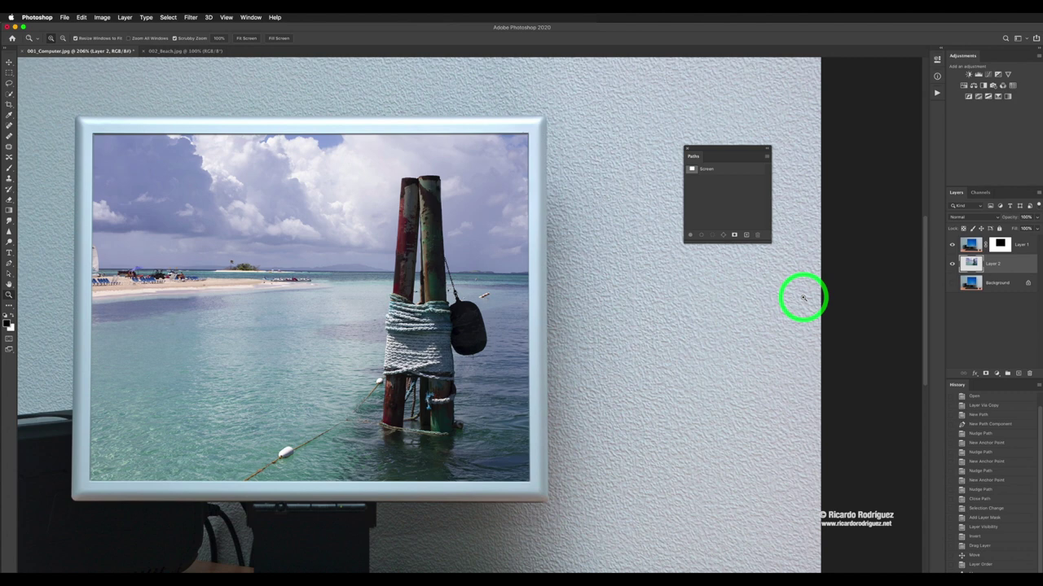
key("super+0")
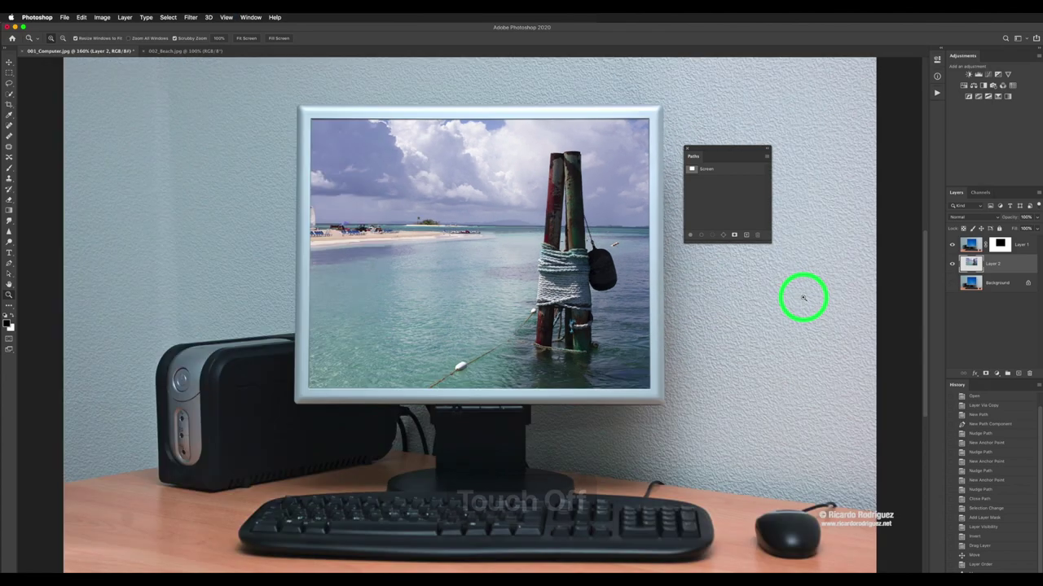
key("super+1")
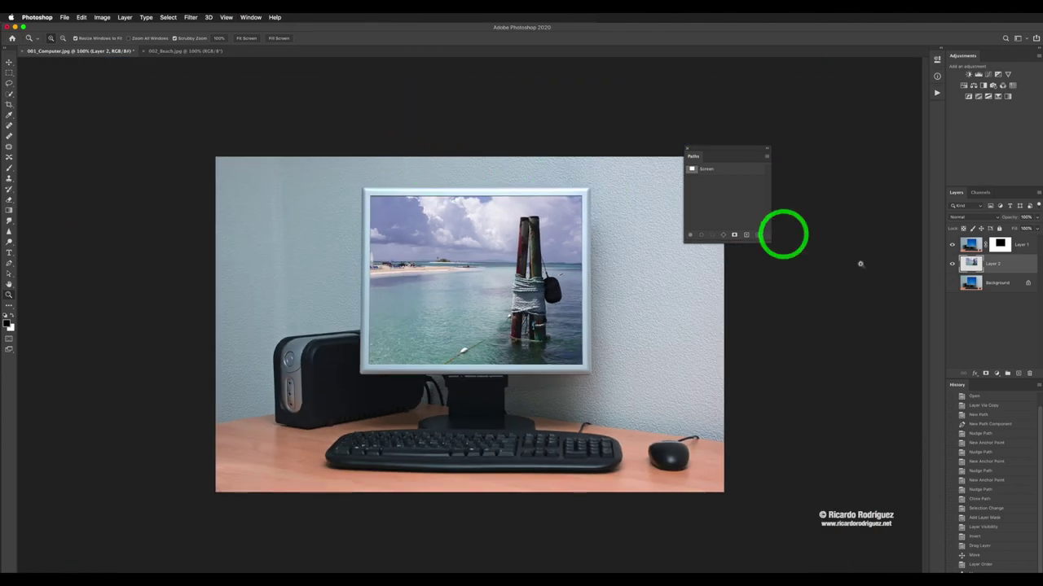
Step: Add a Curves adjustment layer directly above the beach photo layer and bend the middle of its RGB curve slightly downward
left_click(1010, 263)
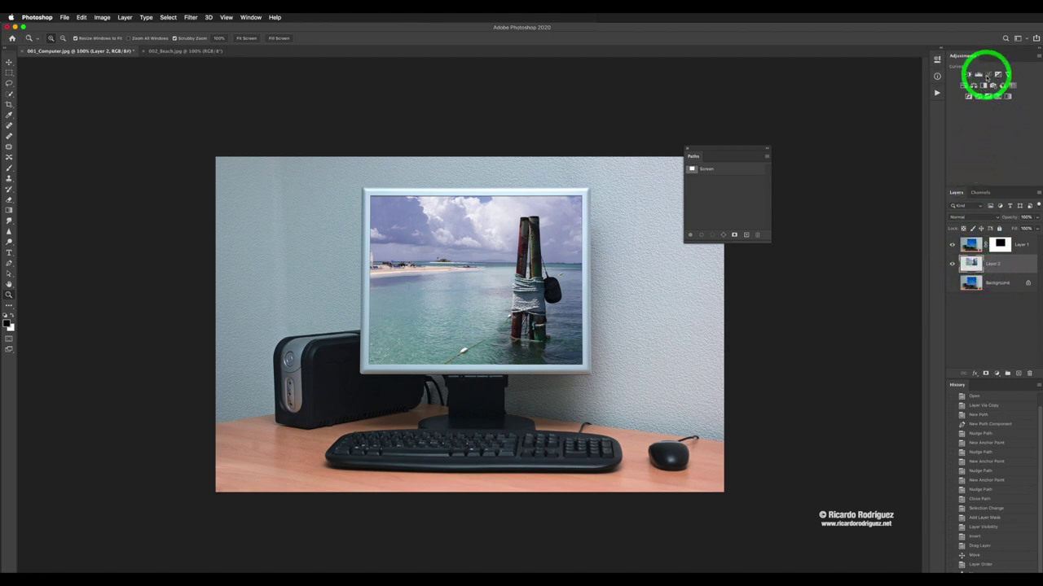
left_click(987, 75)
mouse_move(887, 129)
left_mouse_down()
mouse_move(887, 119)
mouse_move(893, 131)
left_mouse_up()
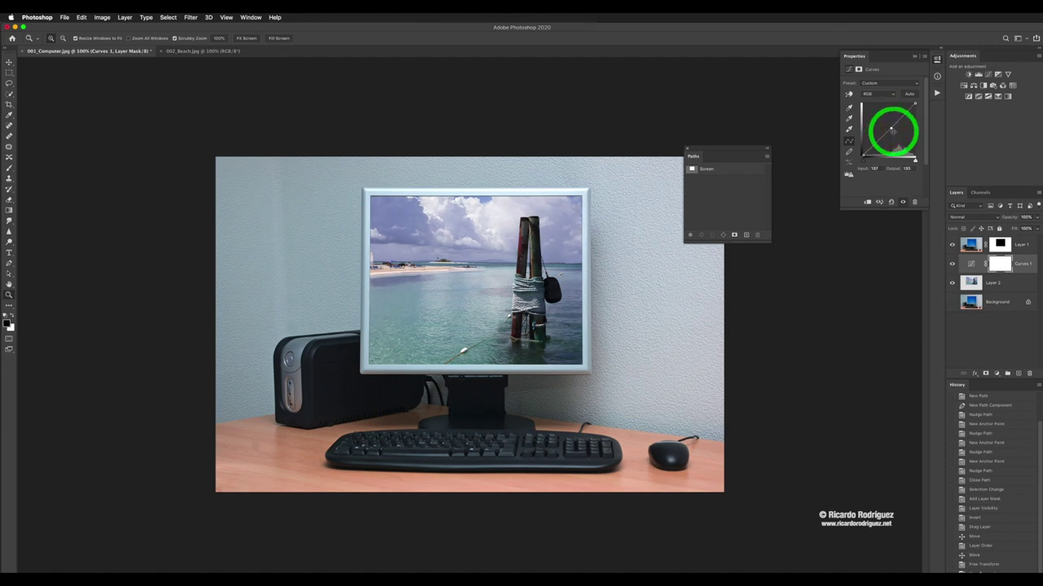